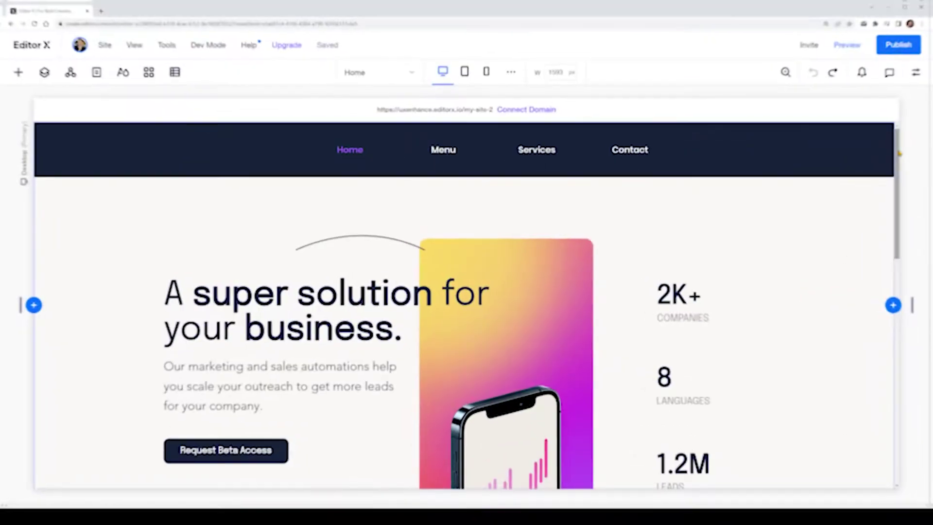
Step: Add a black Start Now basic button just beneath the Request Beta Access button in the hero
scroll(836, 217, down, 3)
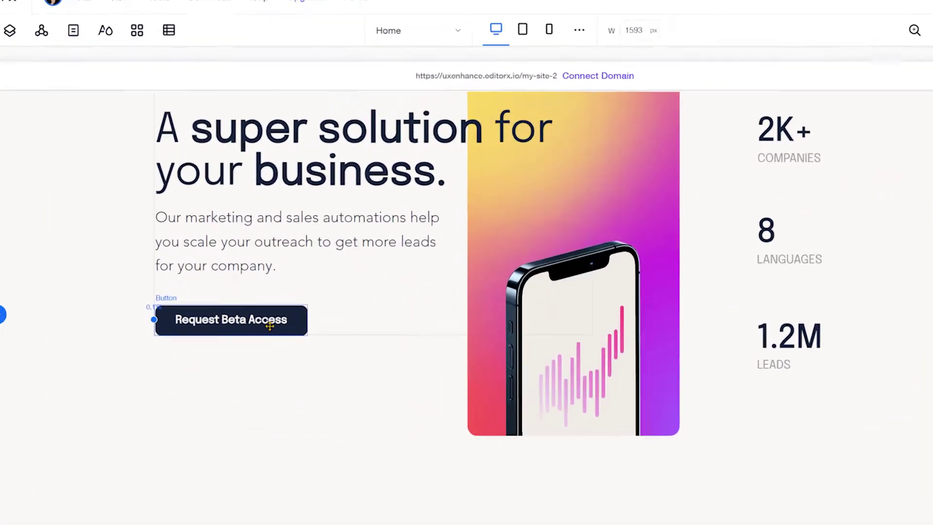
click(254, 312)
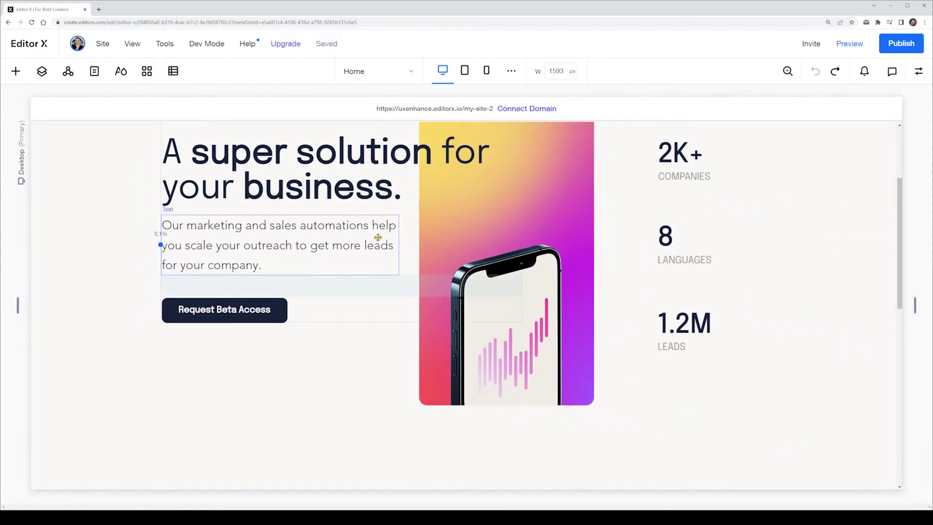
click(249, 318)
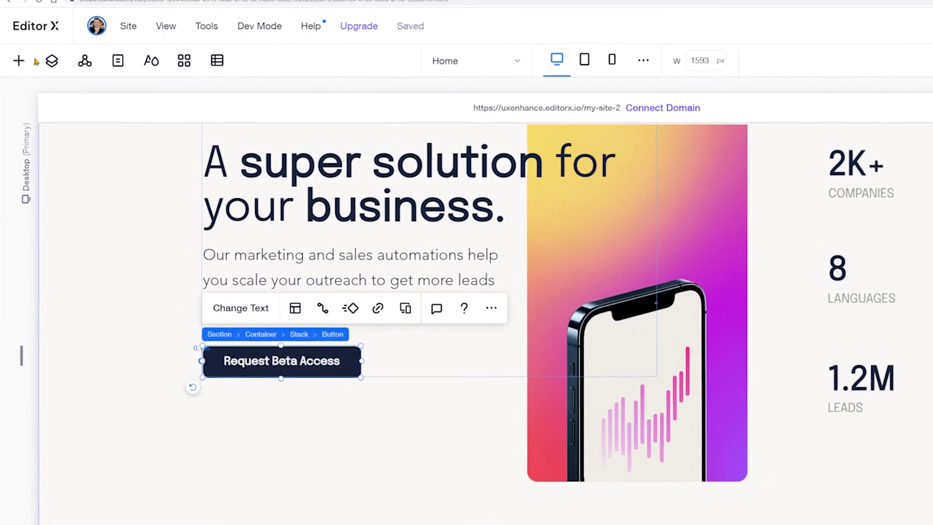
click(20, 60)
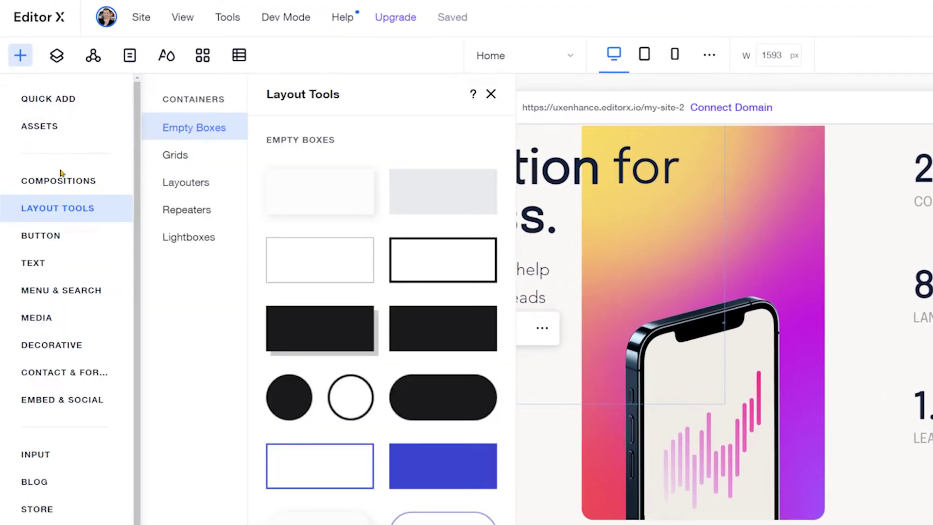
click(64, 238)
drag(327, 189, 379, 460)
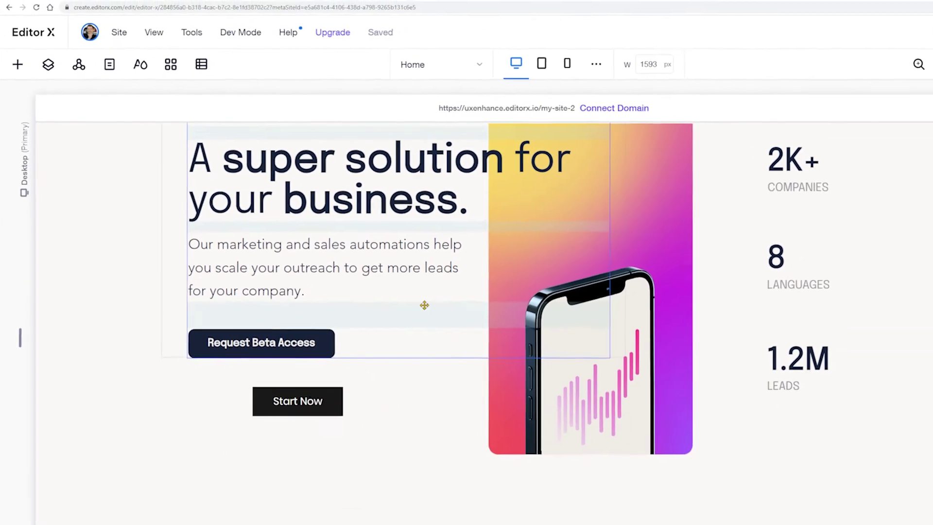
Step: Select the Start Now button and bring up its Design settings in the Inspector
click(275, 359)
click(914, 68)
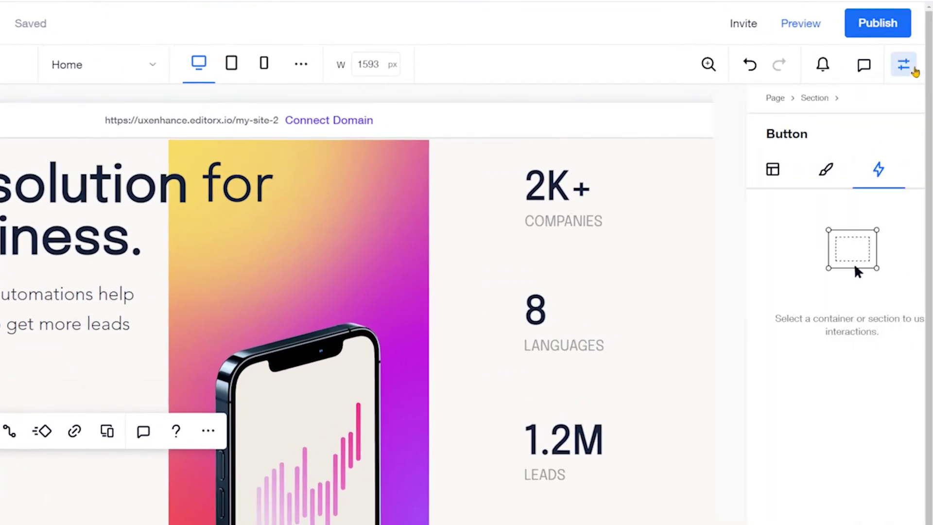
click(802, 176)
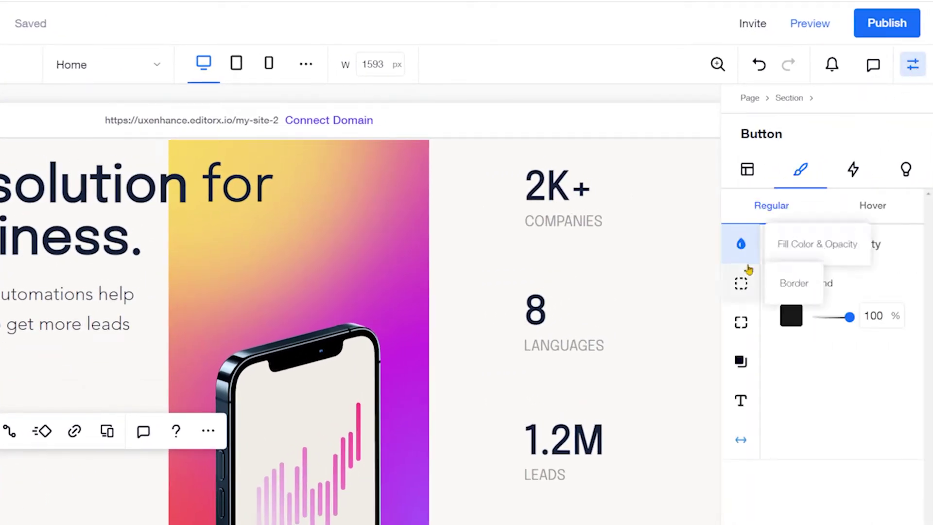
click(741, 284)
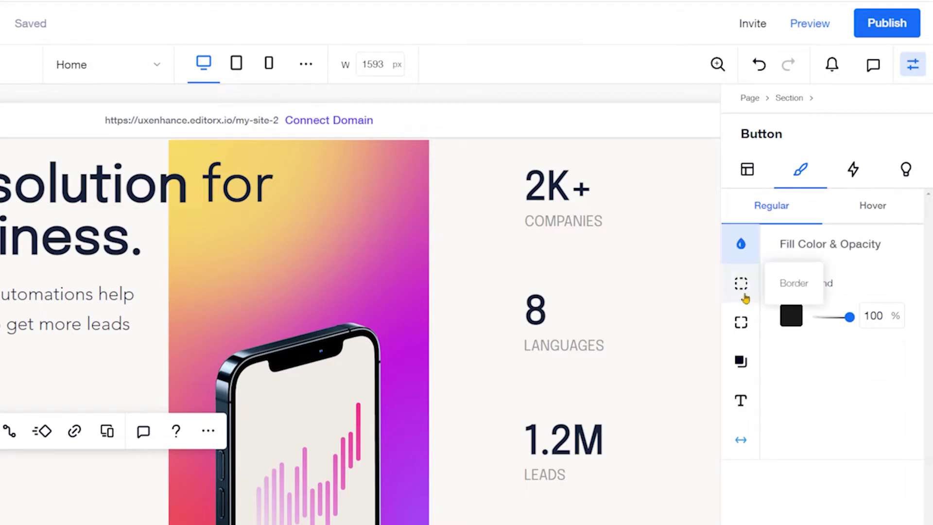
click(746, 253)
Step: Set the Start Now button's hover background to magenta at 100% opacity
click(879, 214)
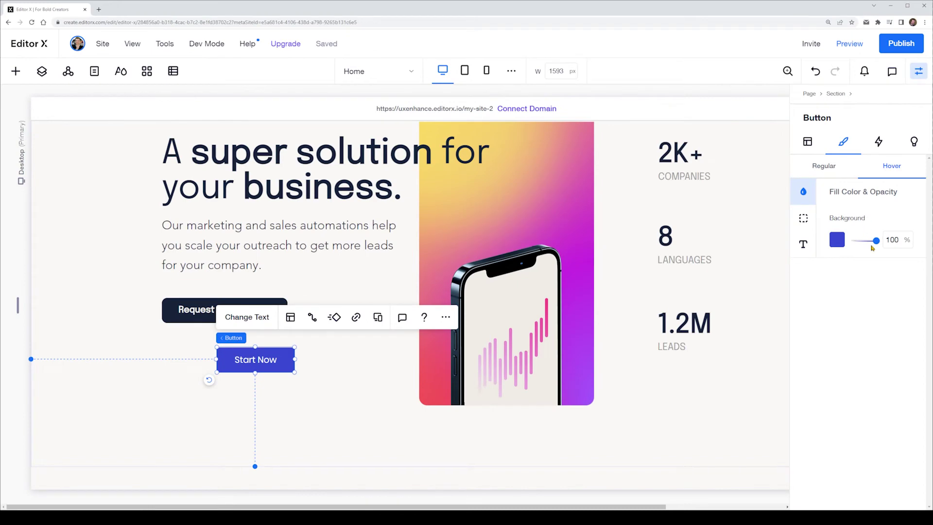
drag(851, 243, 880, 241)
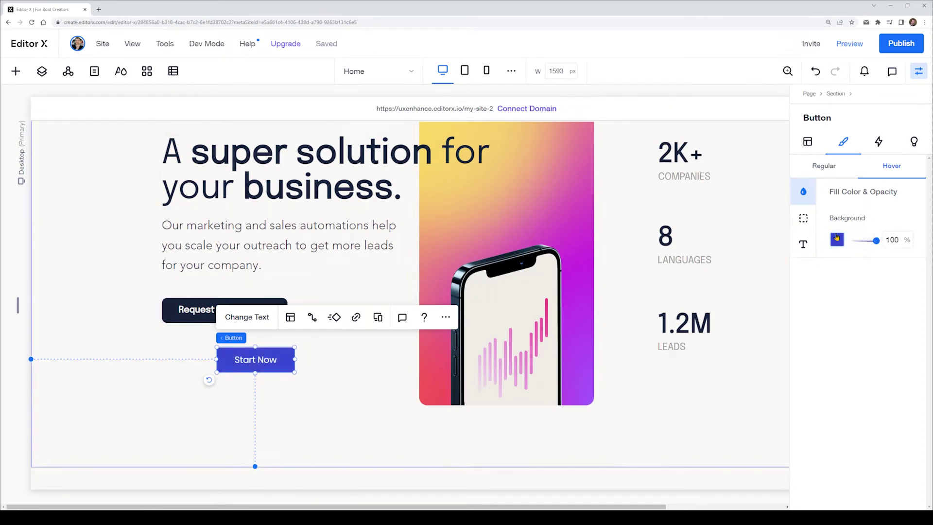
click(838, 239)
click(876, 312)
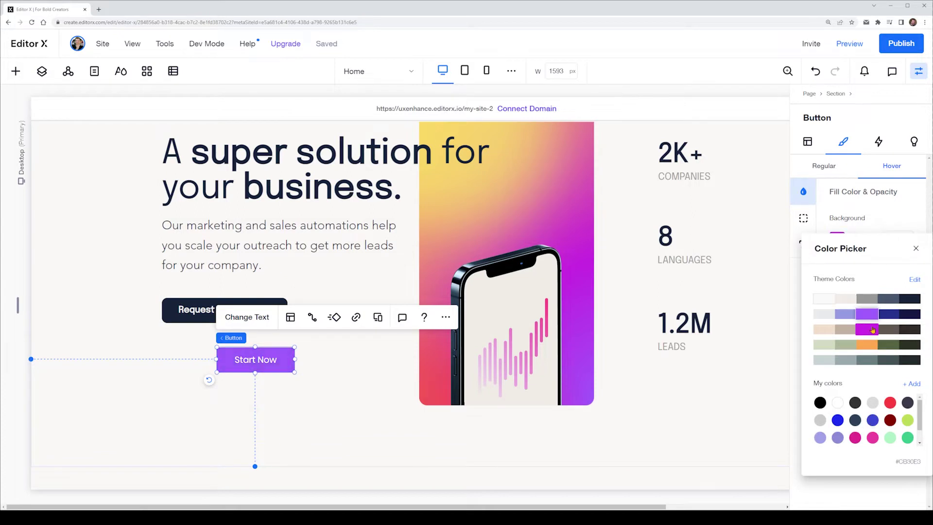
click(873, 330)
click(916, 248)
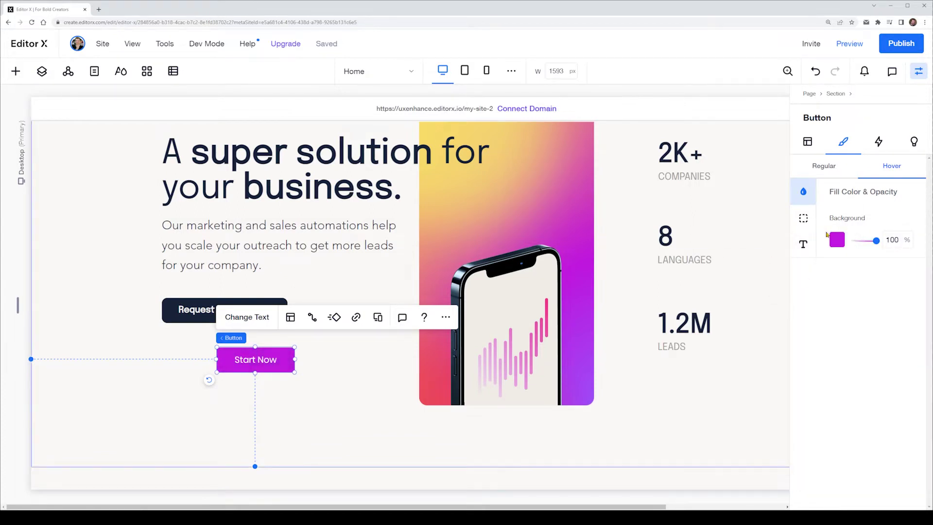
Step: Delete the Start Now button
click(359, 273)
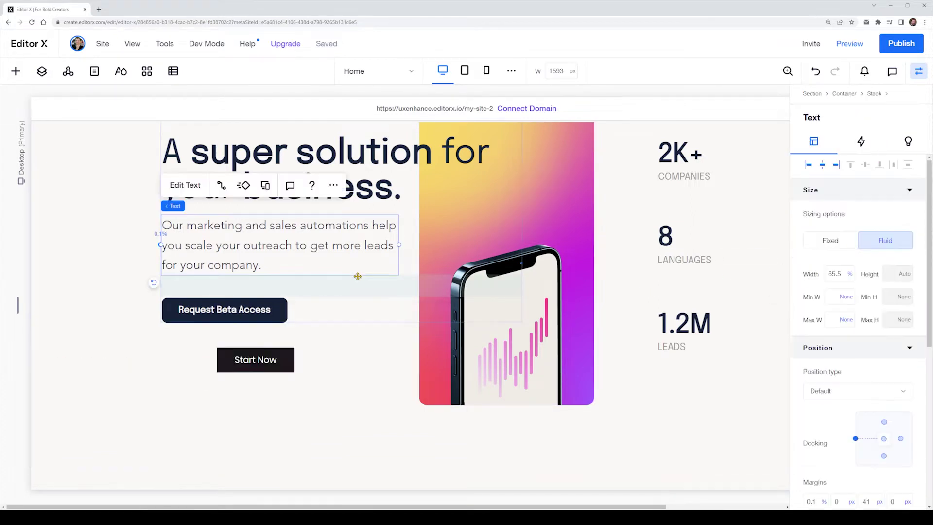
click(270, 358)
key(Delete)
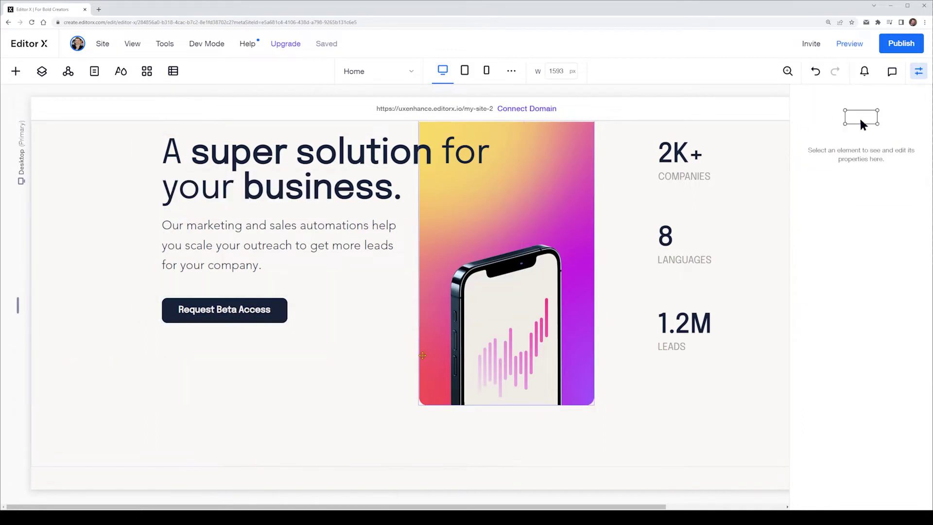
Step: Give the Request Beta Access button an orange border and orange text on hover
click(224, 310)
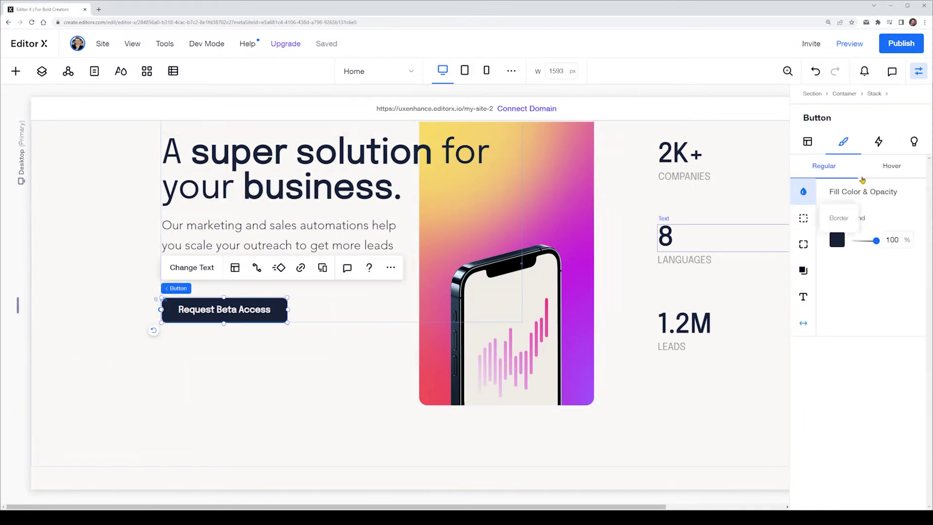
click(892, 166)
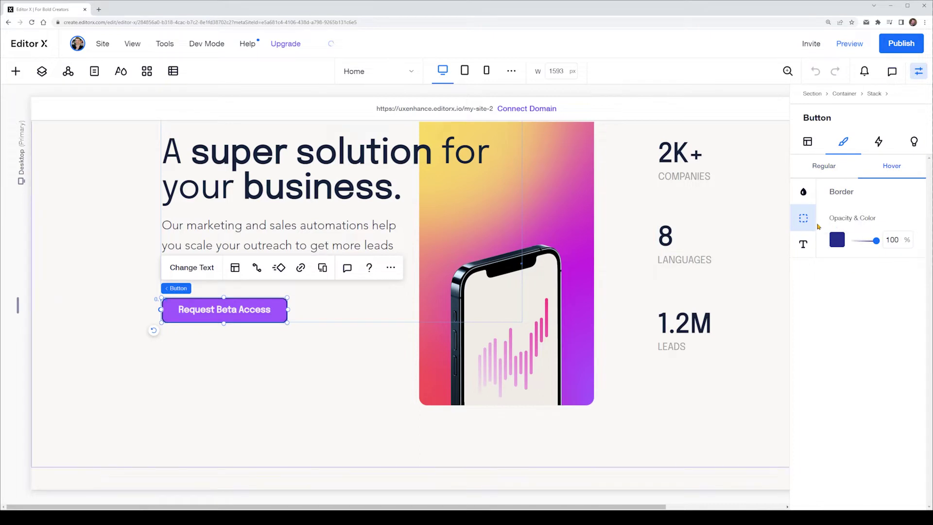
click(838, 238)
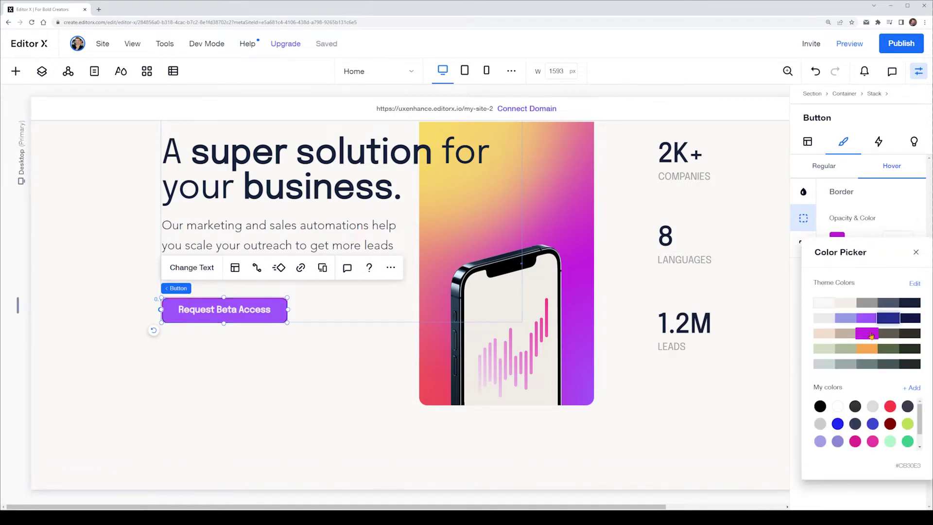
click(916, 252)
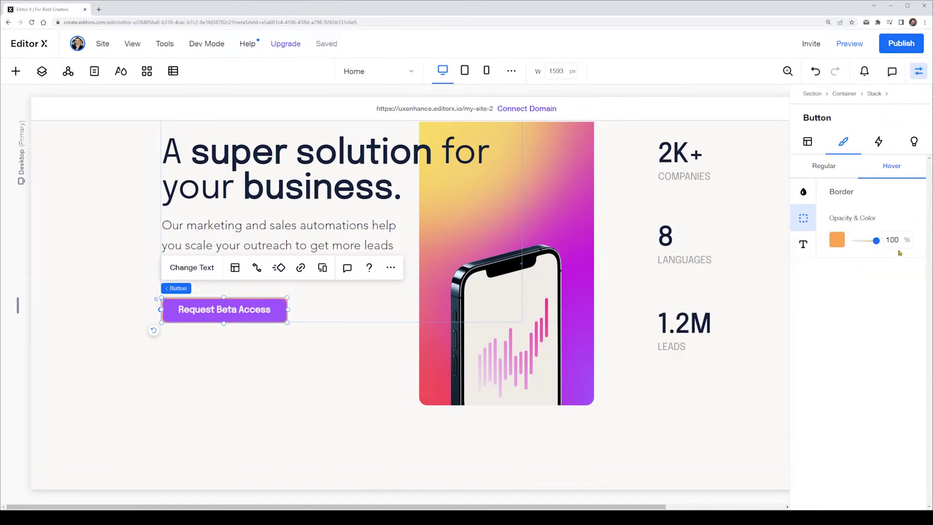
click(805, 243)
click(907, 223)
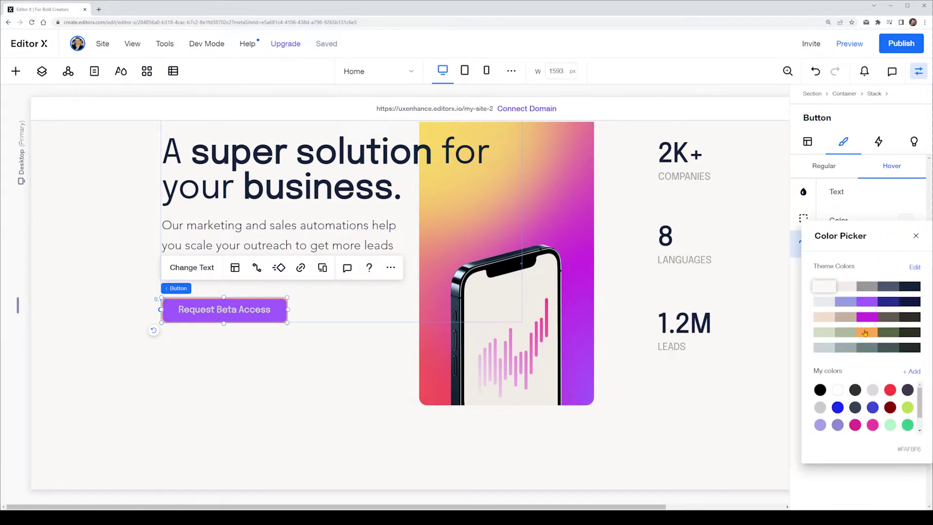
click(919, 235)
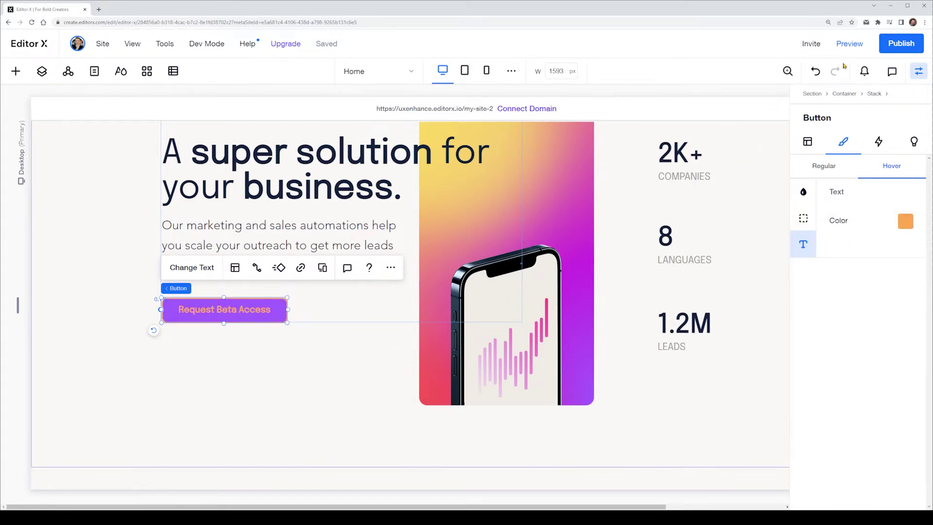
click(850, 44)
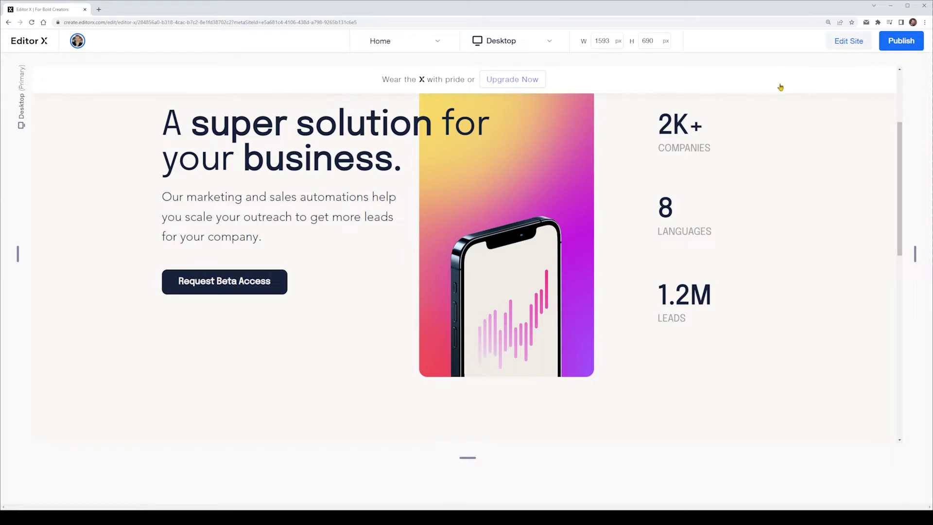
click(849, 41)
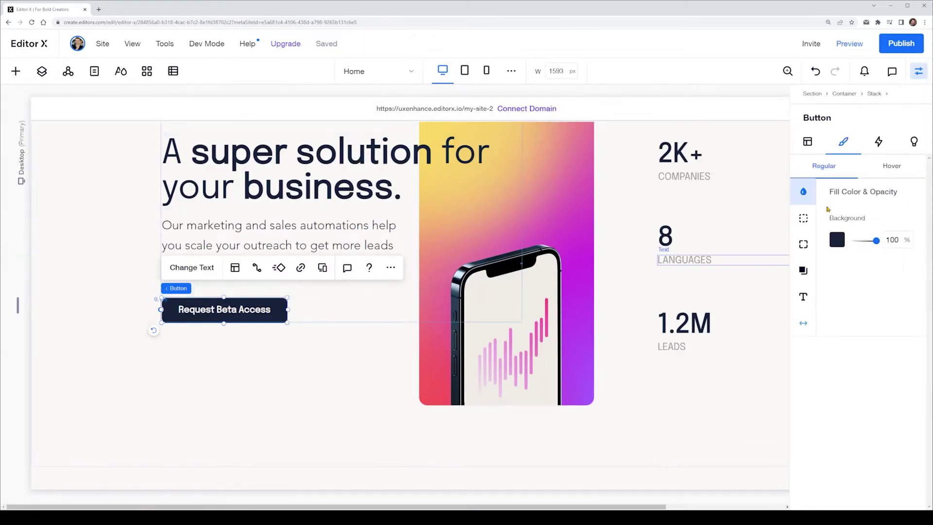
click(892, 166)
click(353, 368)
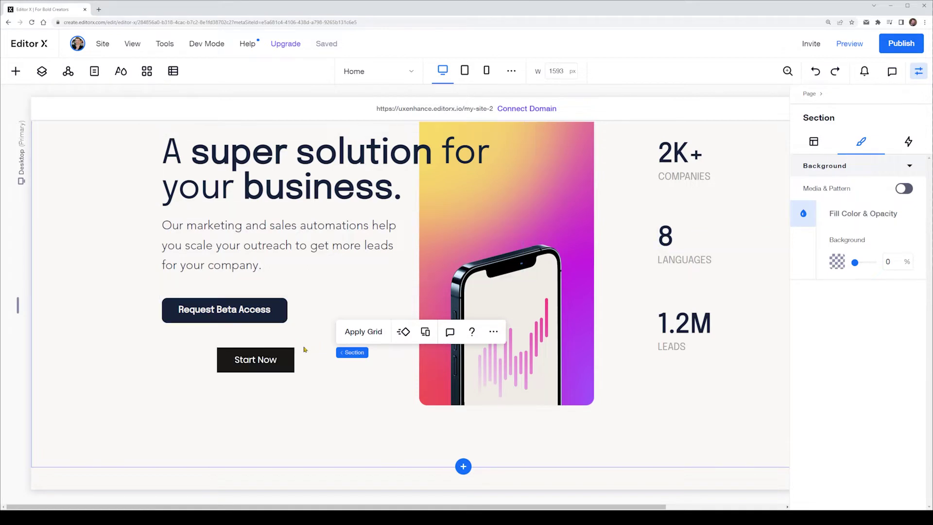
key(ctrl+z)
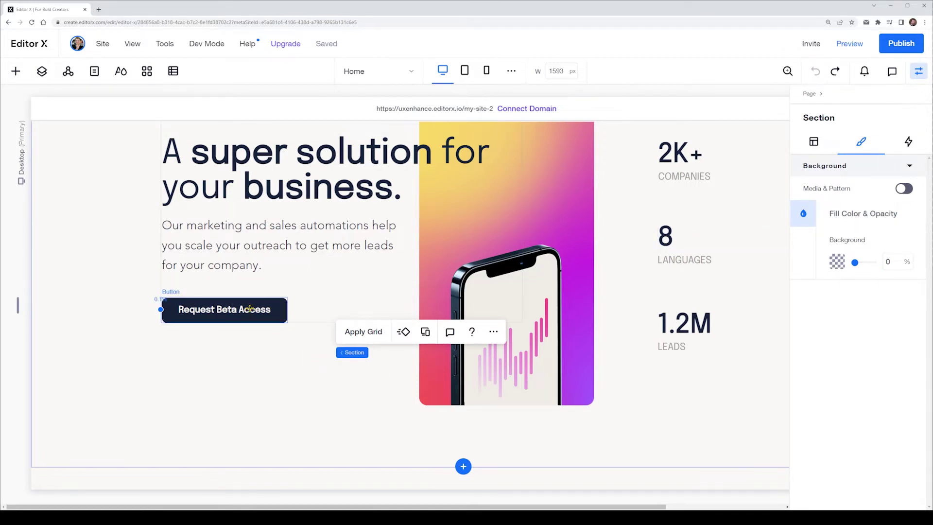
click(249, 309)
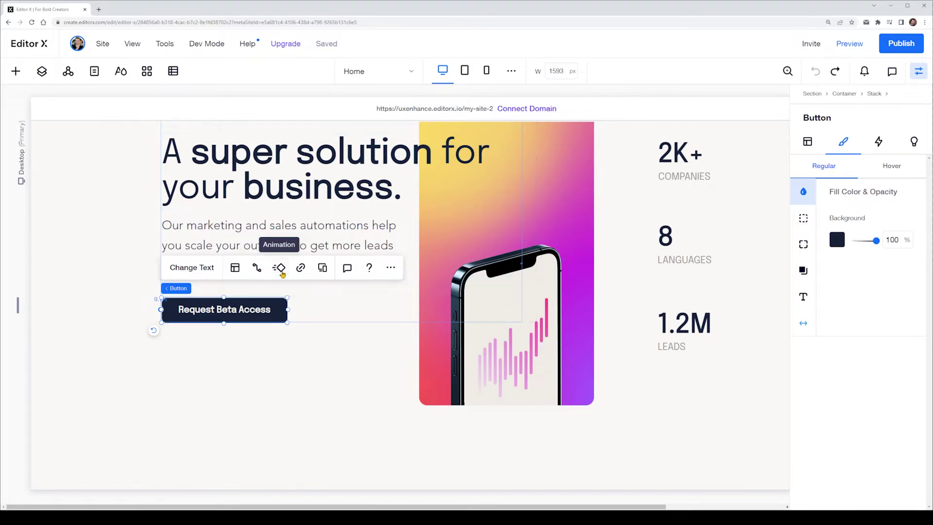
Step: Give the button a Fade-In entrance animation and preview the page to see it
click(280, 276)
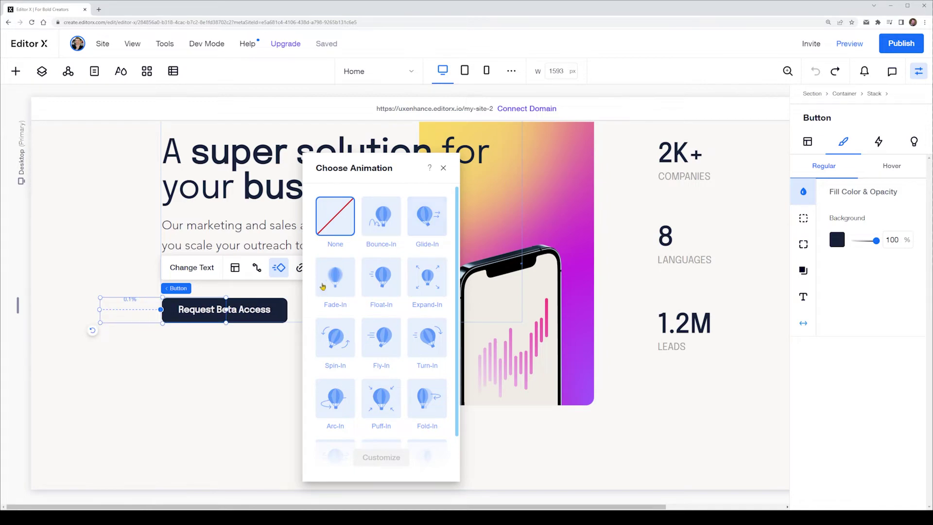
click(323, 286)
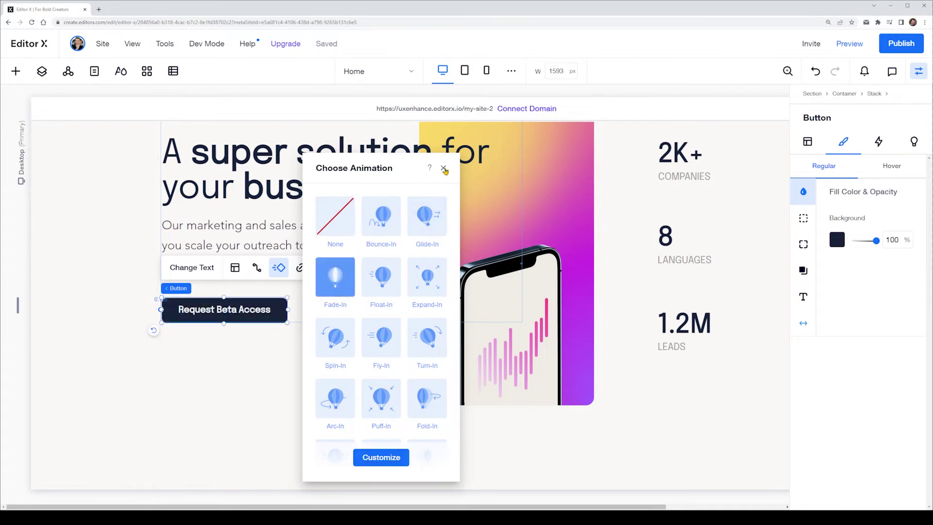
click(443, 168)
click(850, 43)
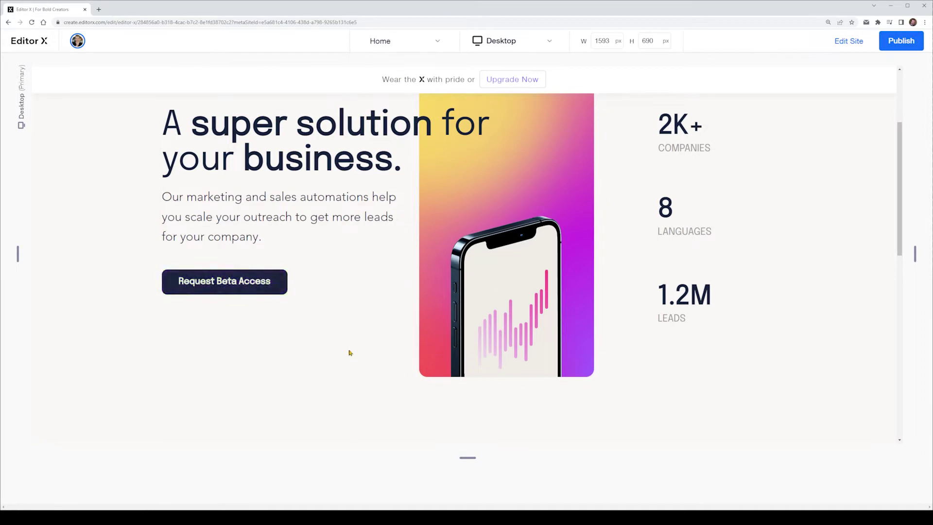
scroll(360, 275, up, 2)
scroll(350, 371, down, 2)
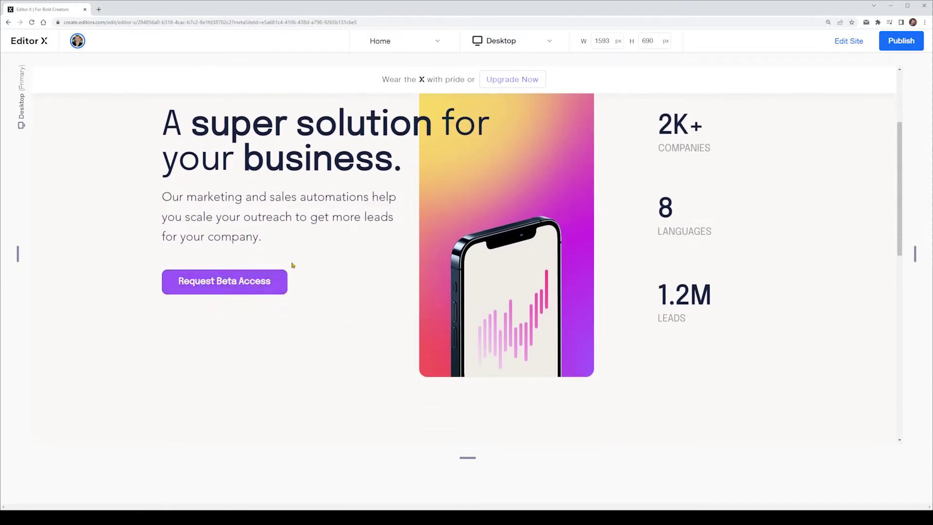
click(852, 44)
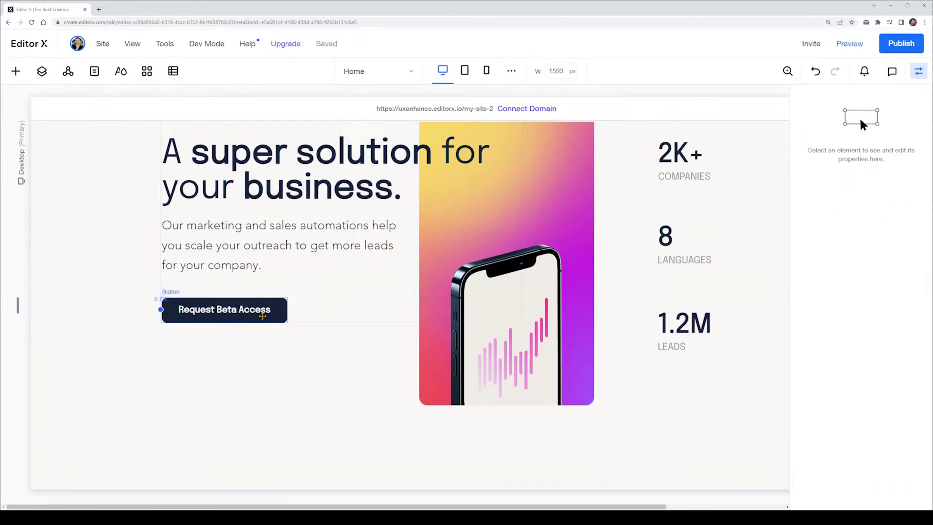
Step: Review the Request Beta Access button's animation and its hover border and text styling
click(263, 315)
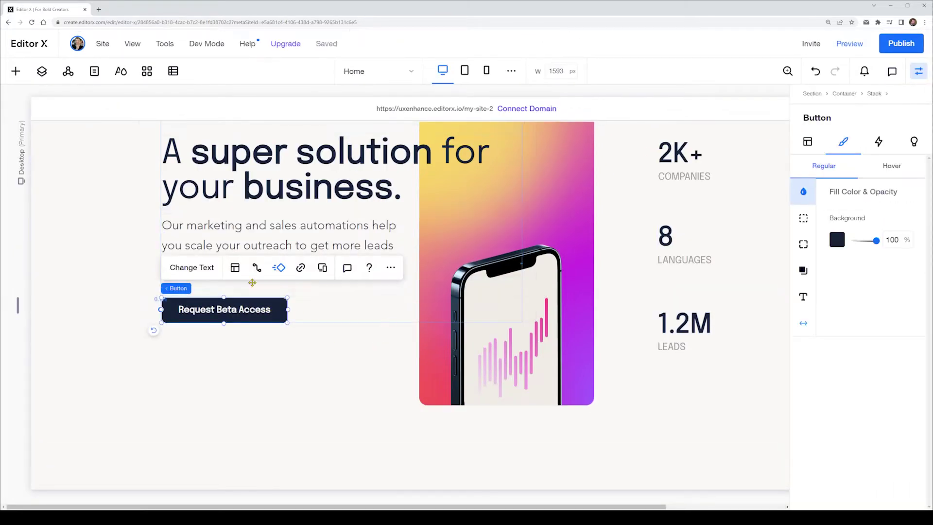
click(278, 267)
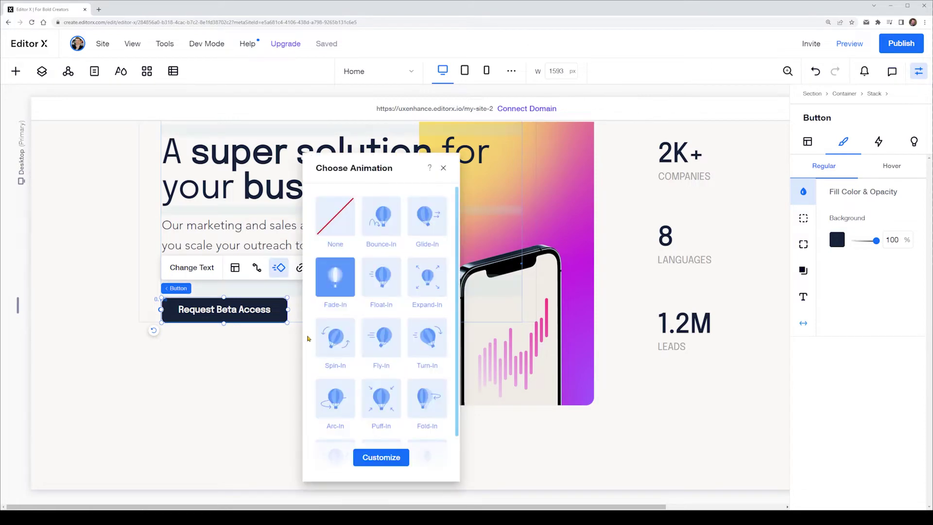
click(444, 168)
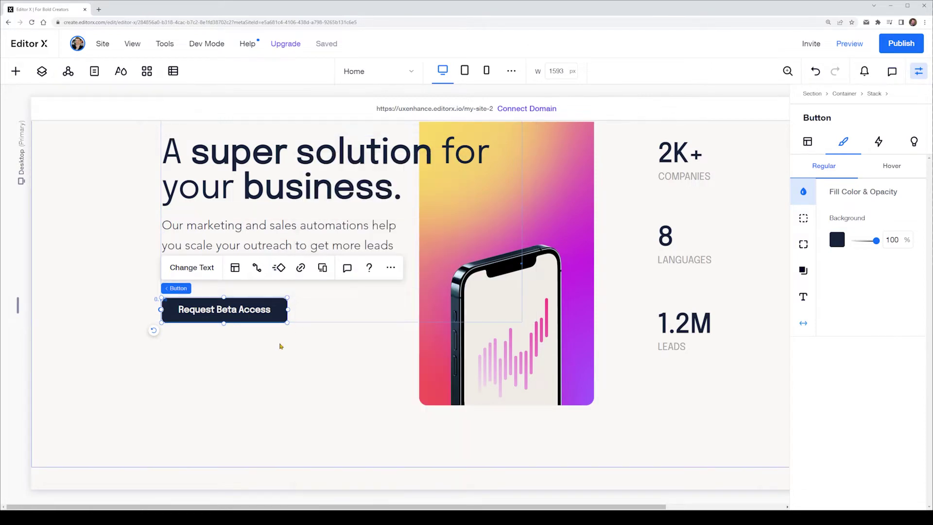
click(284, 343)
click(232, 310)
click(892, 166)
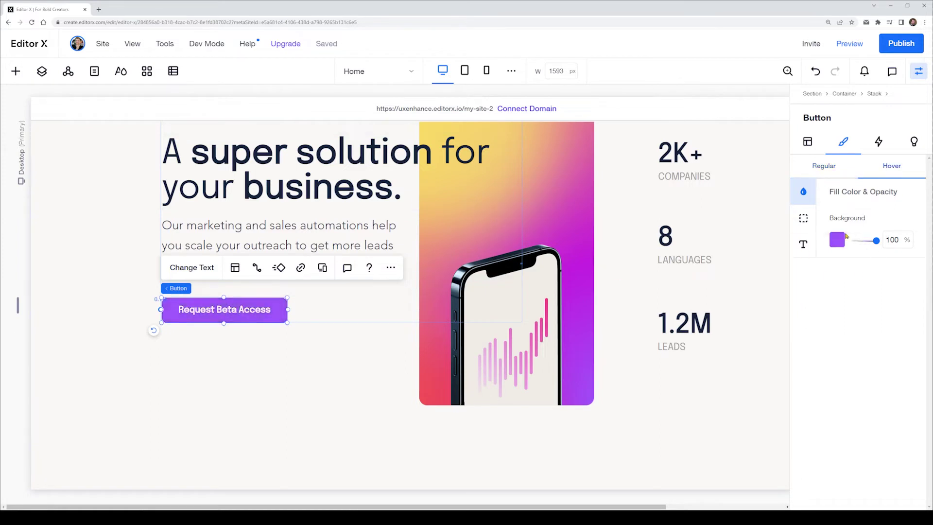
click(804, 219)
click(804, 244)
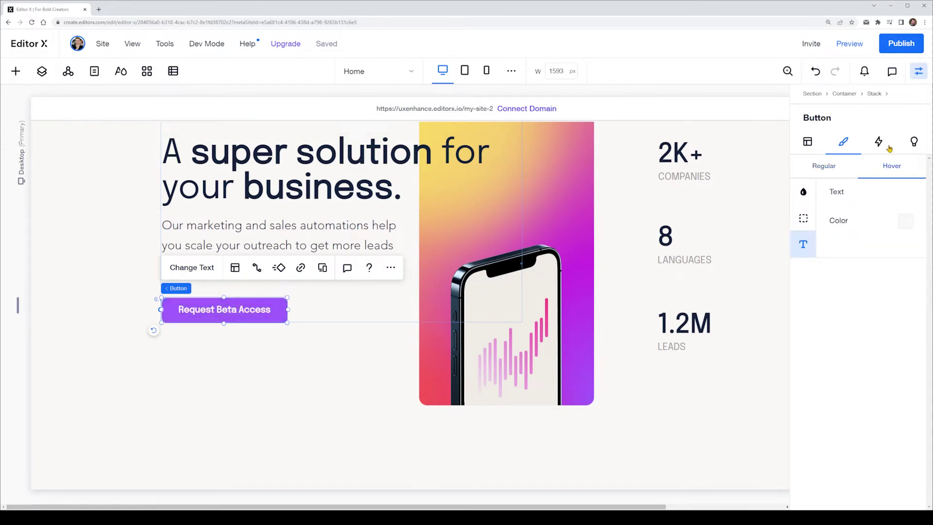
click(827, 167)
Step: Delete the Request Beta Access button and bring up the Add elements panel
click(312, 368)
click(274, 306)
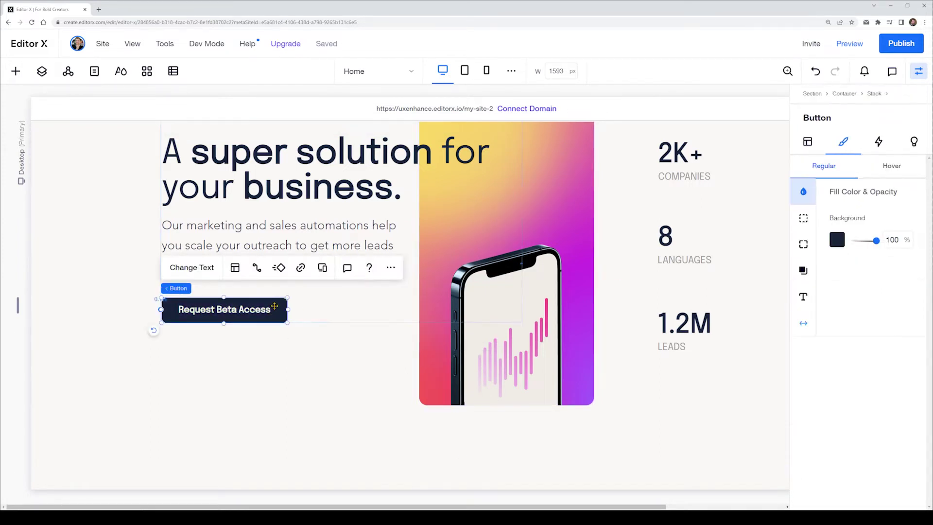
key(Delete)
click(16, 71)
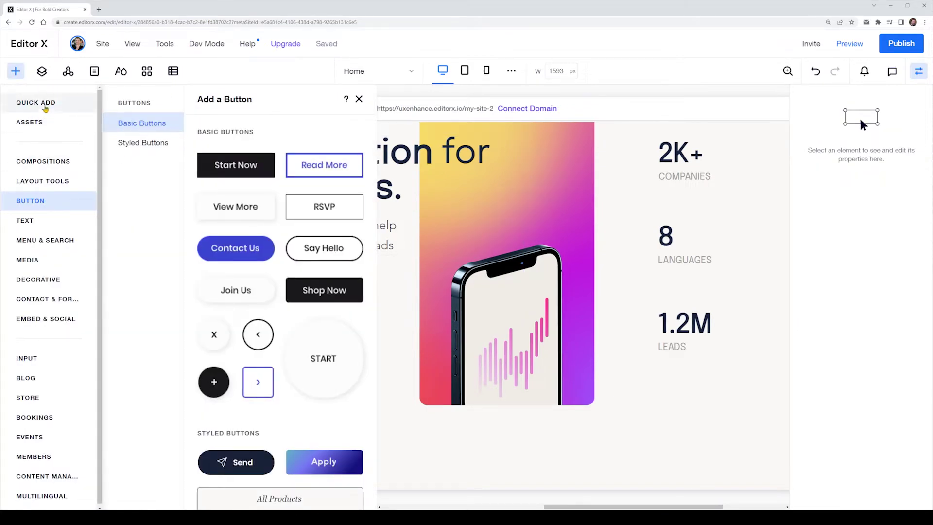
Step: Place the gradient Apply styled button below the hero paragraph and inspect its gradient fill
click(45, 103)
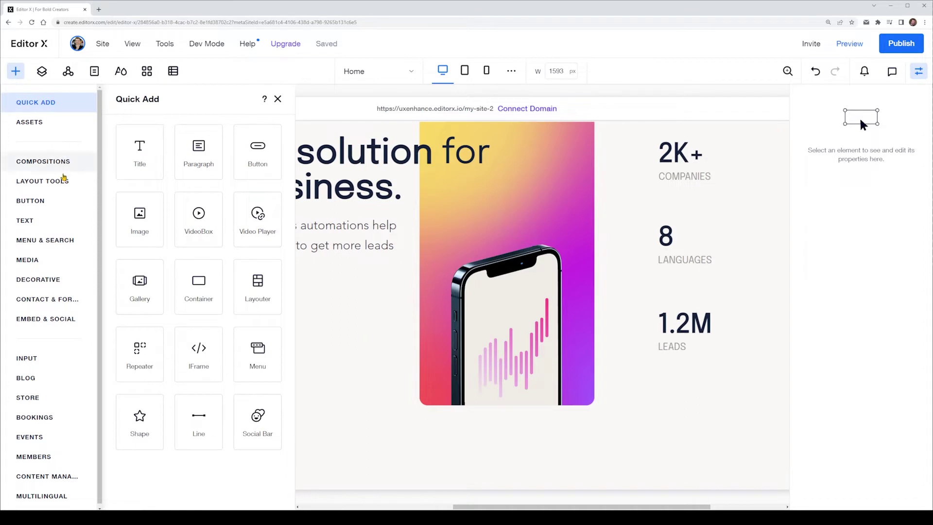
click(56, 201)
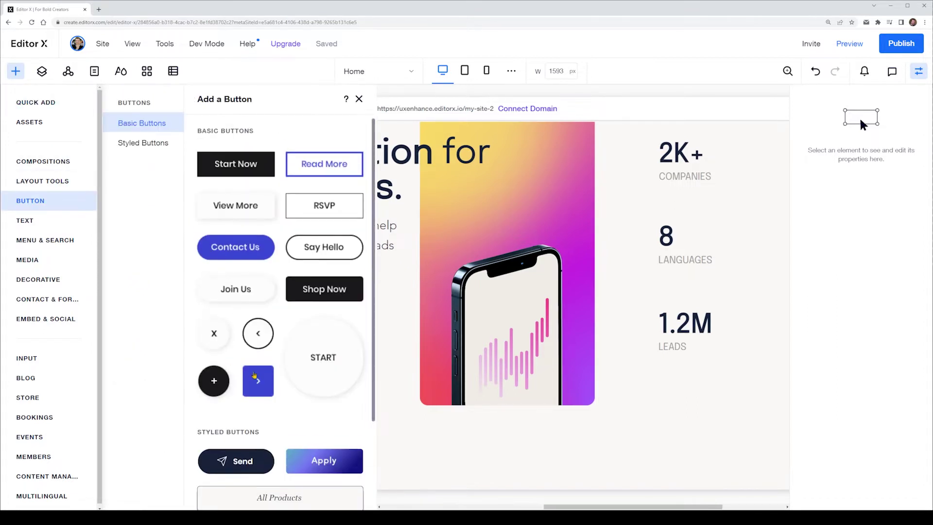
scroll(311, 341, down, 3)
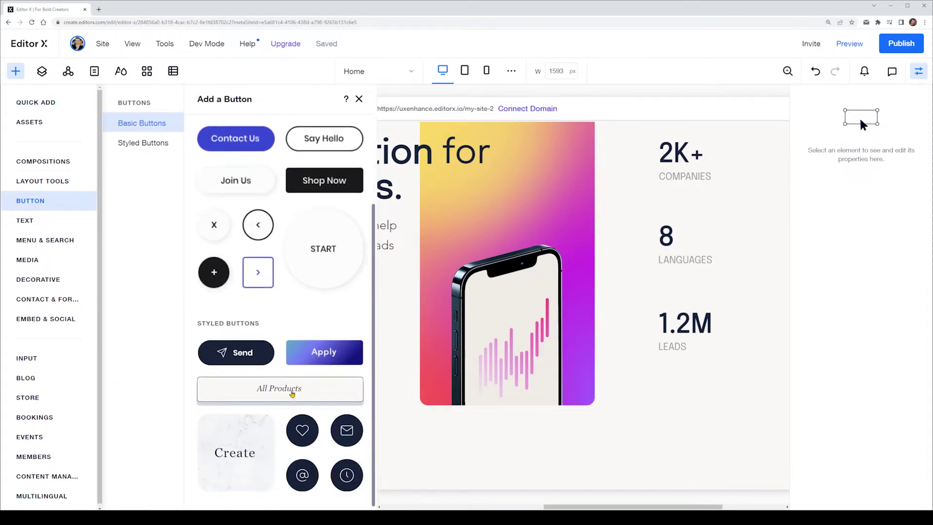
drag(320, 354, 268, 353)
click(810, 262)
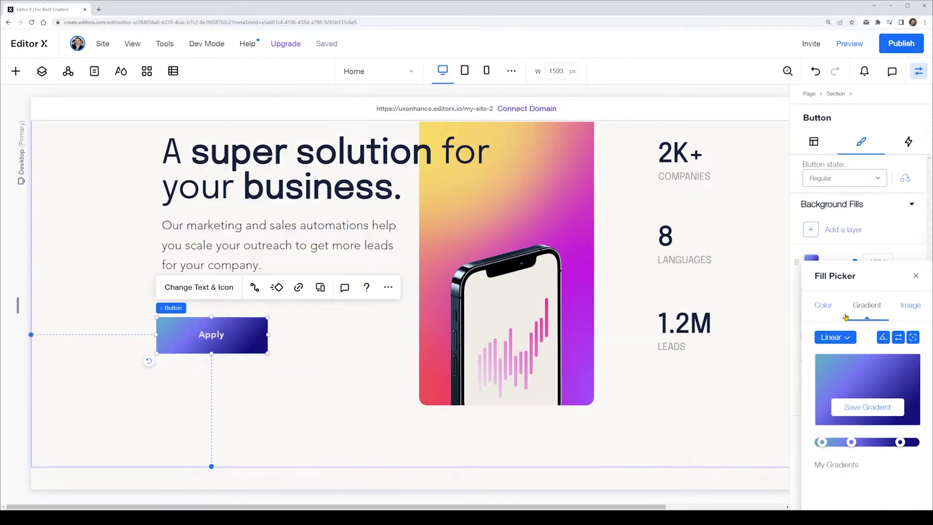
click(917, 277)
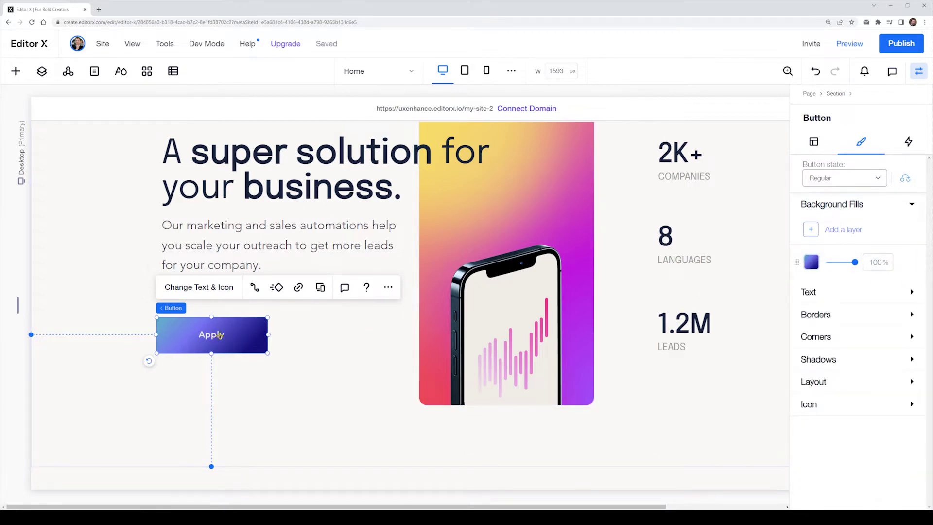
Step: Replace the Apply button with a container below the hero paragraph, sized about 200 by 105
key(Delete)
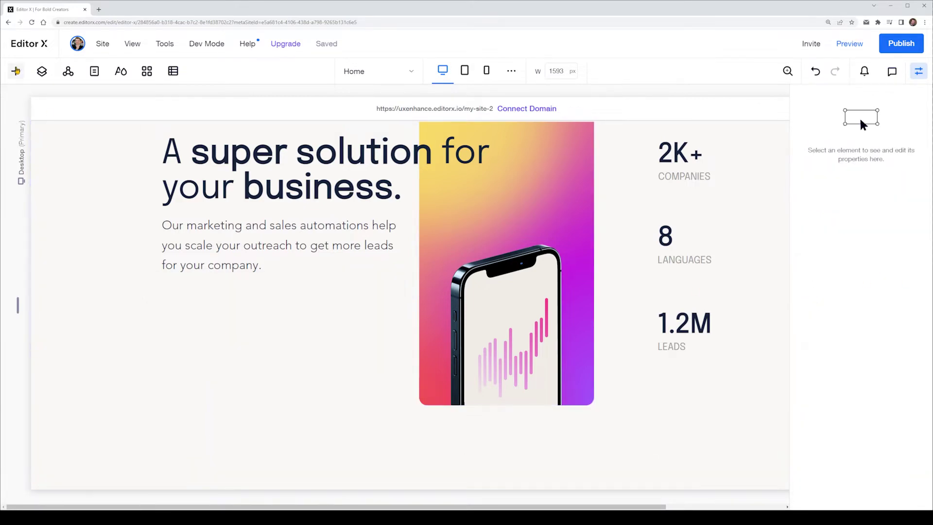
click(15, 71)
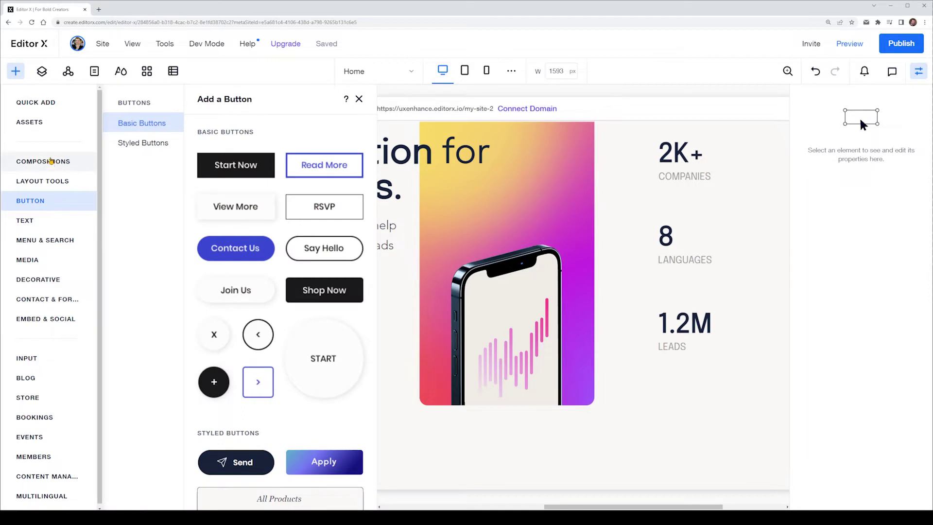
click(30, 102)
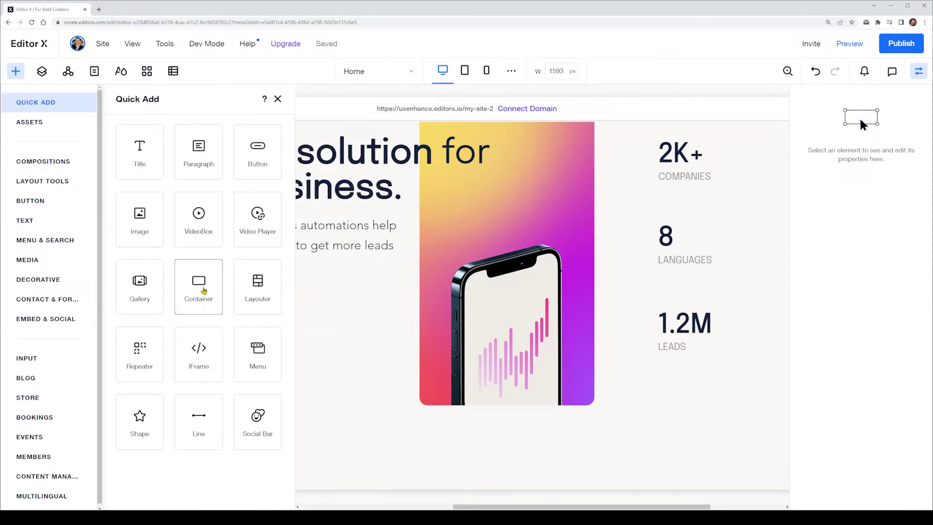
drag(204, 291, 349, 370)
drag(451, 439, 243, 306)
Step: Add a paragraph to the hero section from the container's Quick Add menu
right_click(249, 308)
mouse_move(346, 325)
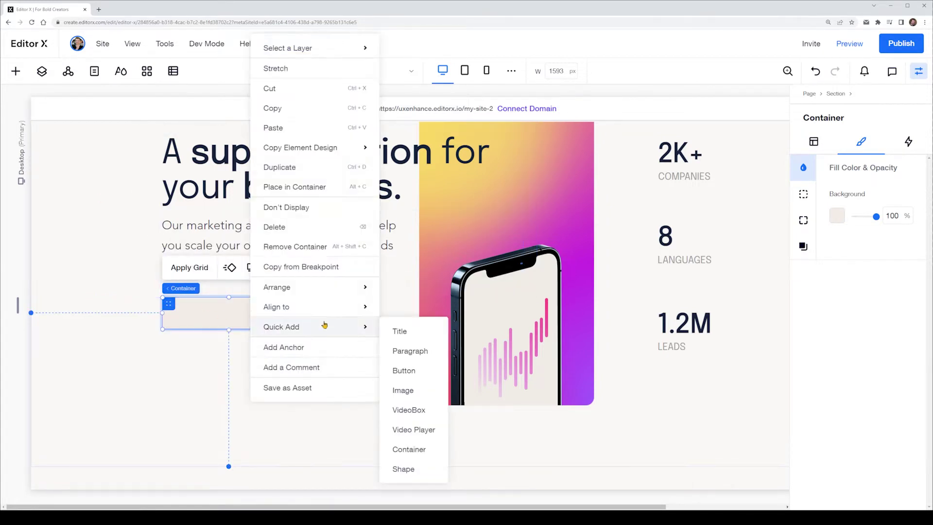
click(426, 358)
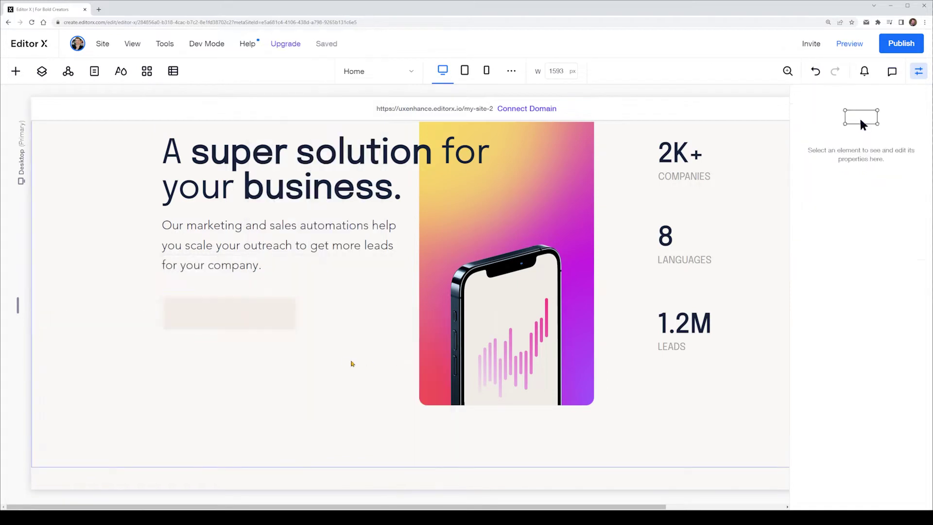
Step: Change the new paragraph's text to 'Request beta access'
drag(278, 305, 289, 382)
double_click(287, 363)
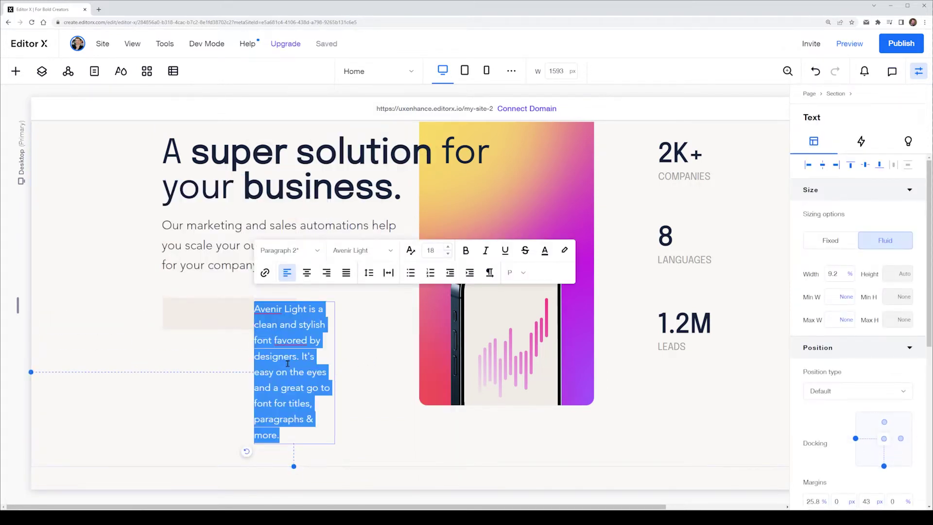
text(Request for a beta)
key(BackSpace)
key(BackSpace)
key(BackSpace)
key(BackSpace)
key(BackSpace)
key(BackSpace)
key(BackSpace)
key(BackSpace)
key(BackSpace)
key(BackSpace)
key(BackSpace)
key(BackSpace)
key(BackSpace)
key(BackSpace)
key(BackSpace)
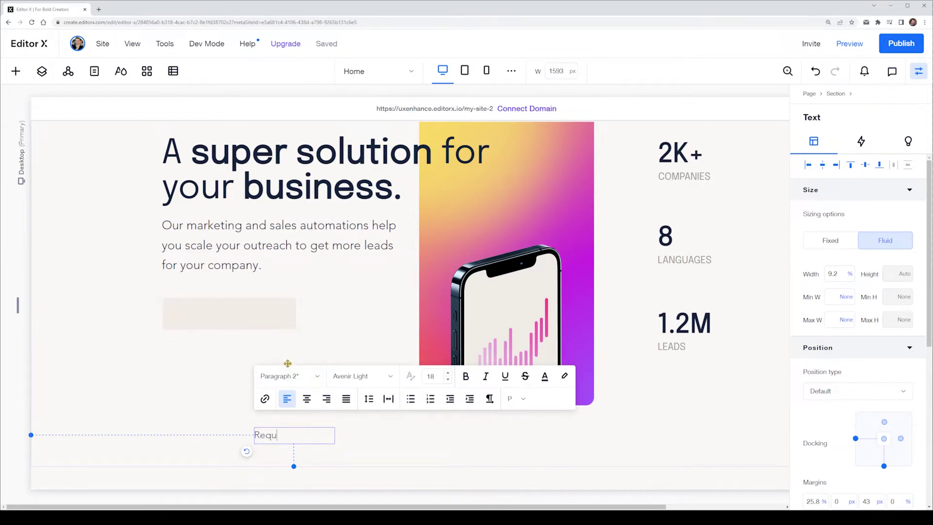
text(est beta access)
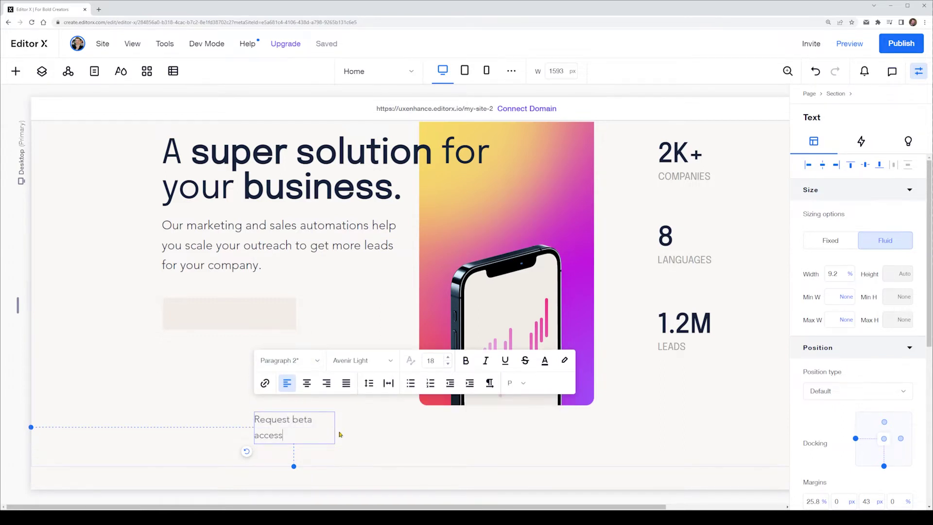
key(Escape)
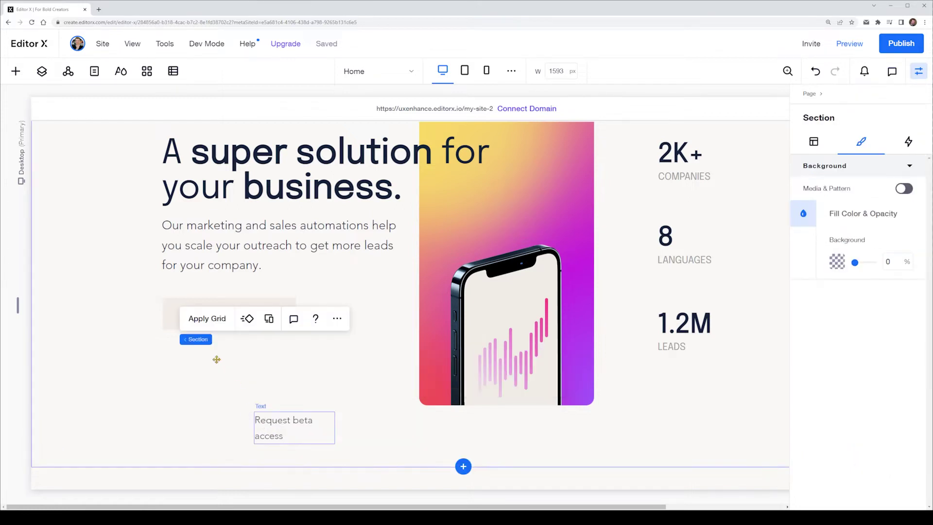
Step: Move the 'Request beta access' text into the container and widen it to one line
drag(273, 429, 186, 321)
drag(250, 316, 291, 312)
drag(217, 306, 199, 316)
click(251, 296)
click(195, 315)
click(219, 372)
click(221, 317)
Step: Centre the text and dock it to the container's left and bottom
double_click(221, 317)
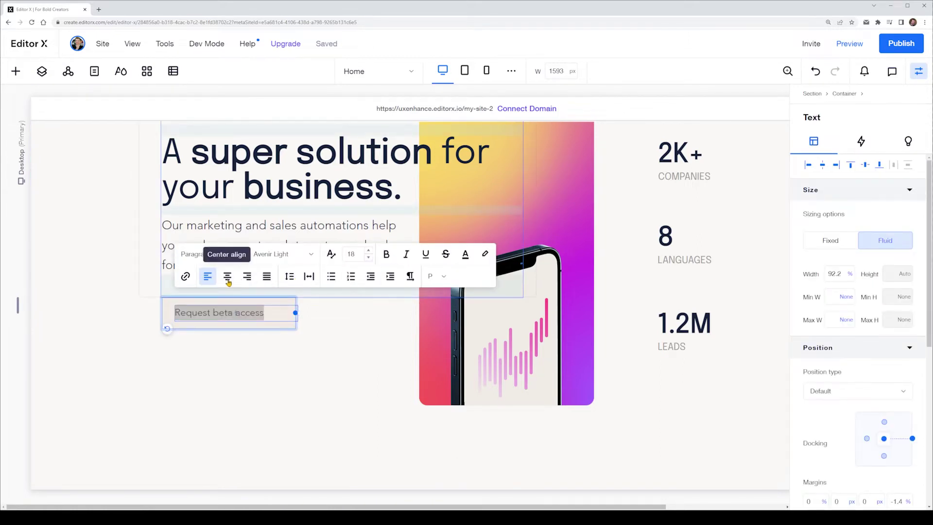
click(237, 375)
drag(208, 314, 202, 316)
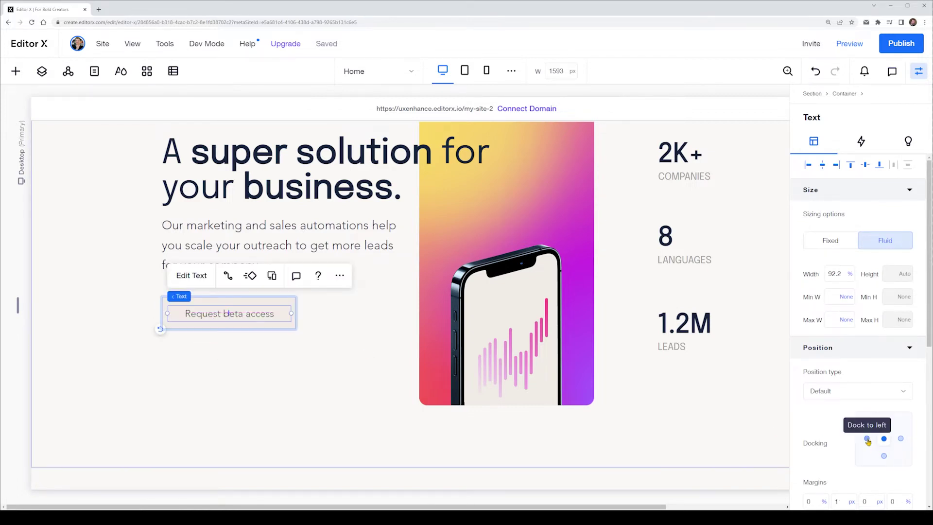
click(867, 440)
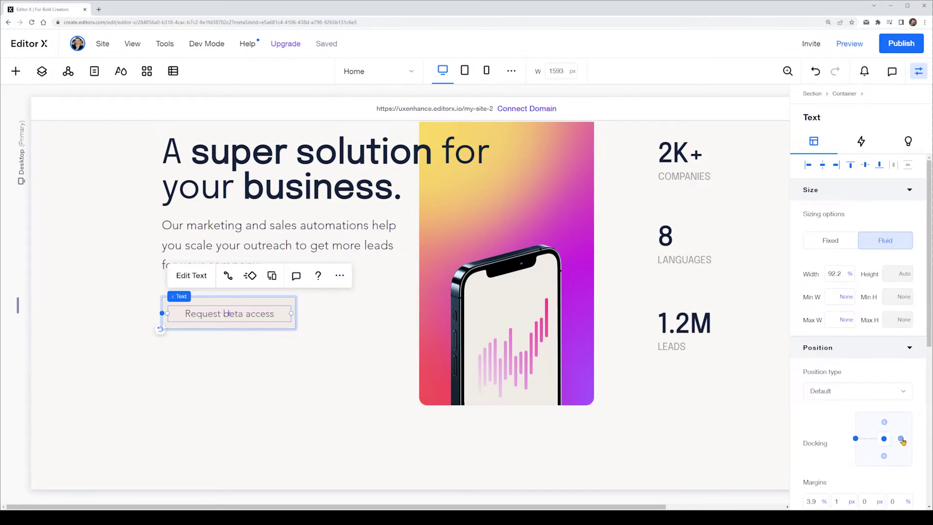
click(883, 458)
click(239, 368)
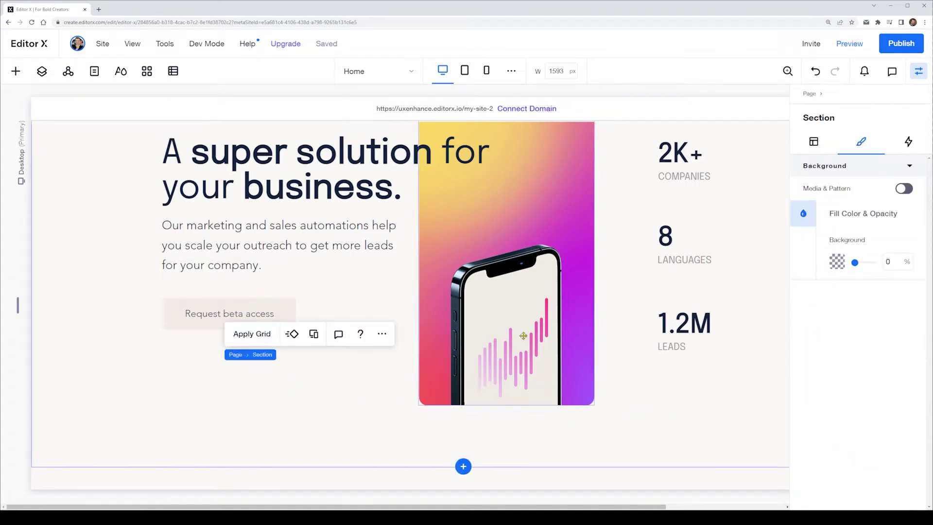
click(274, 306)
click(348, 355)
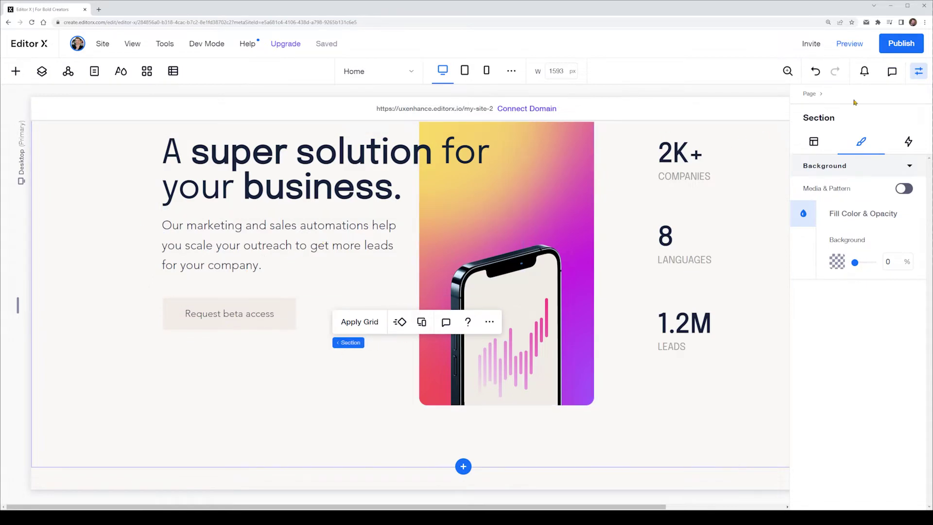
click(846, 45)
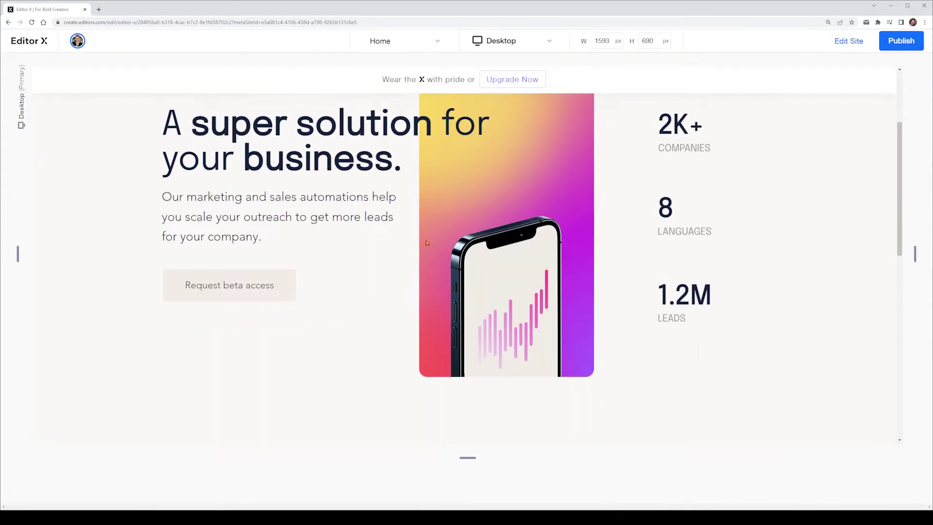
drag(278, 290, 300, 296)
drag(174, 225, 292, 242)
drag(264, 284, 187, 285)
click(244, 280)
double_click(259, 289)
double_click(197, 284)
click(261, 298)
click(848, 41)
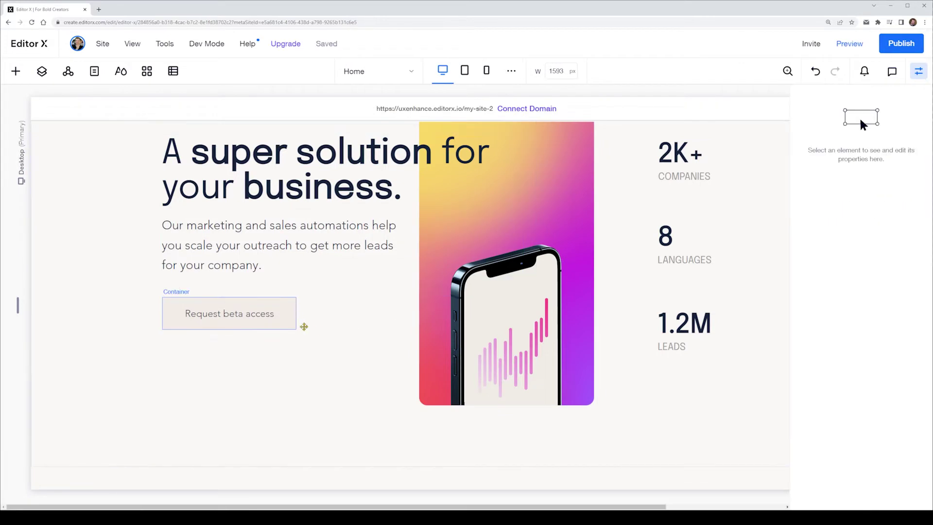
Step: Add a custom hover interaction to the Request beta access container
click(288, 305)
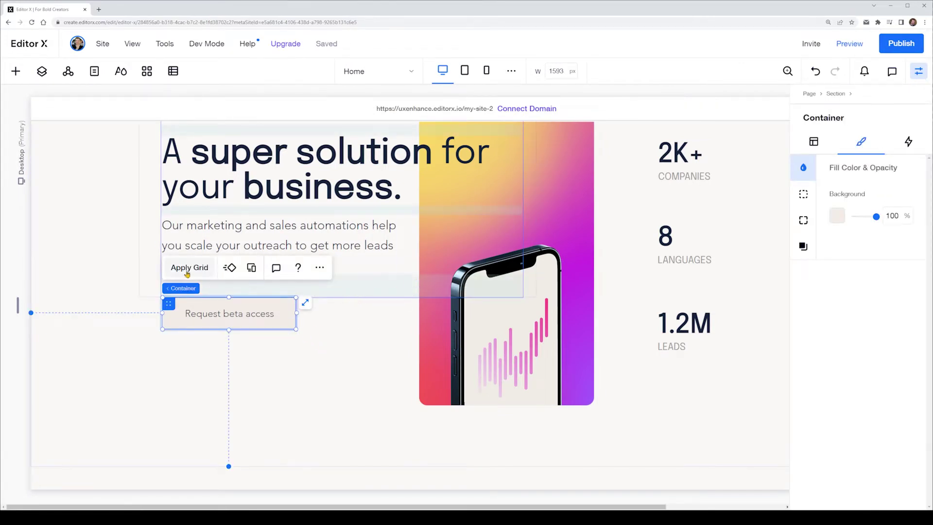
click(911, 142)
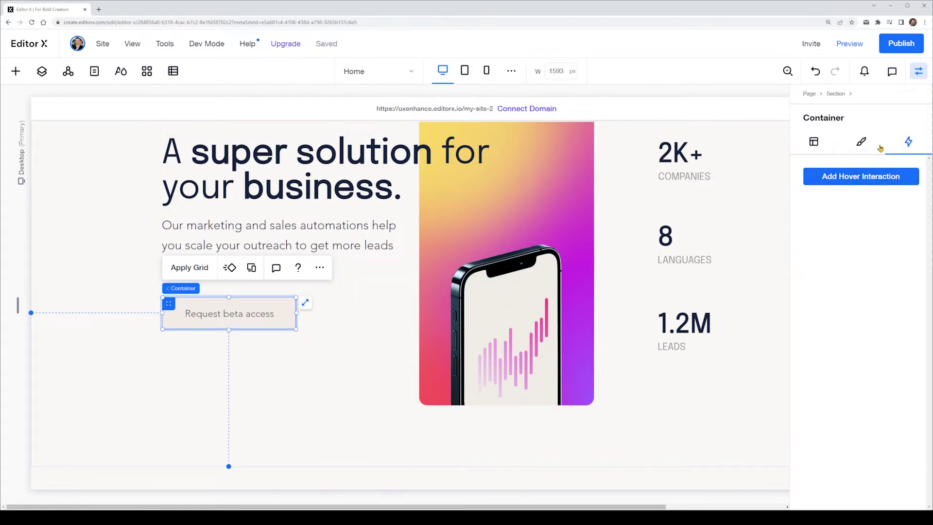
click(860, 177)
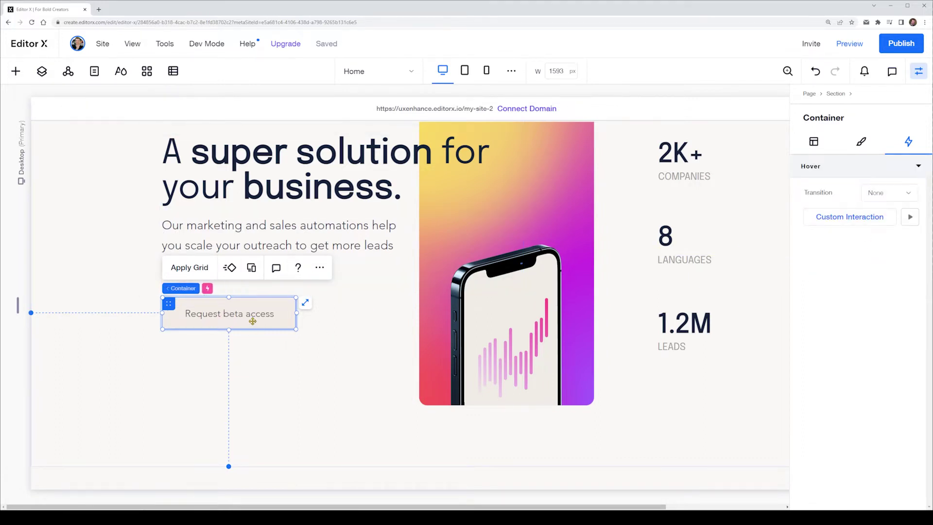
click(833, 222)
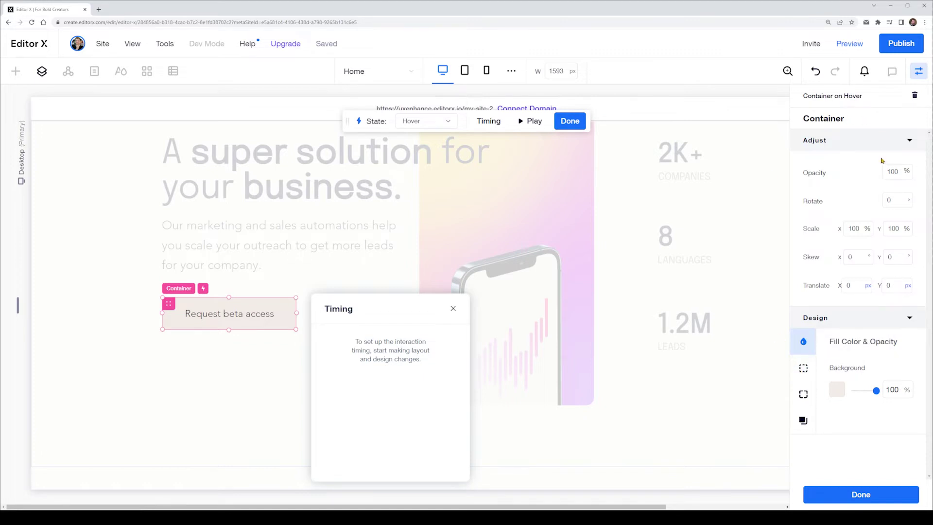
click(437, 122)
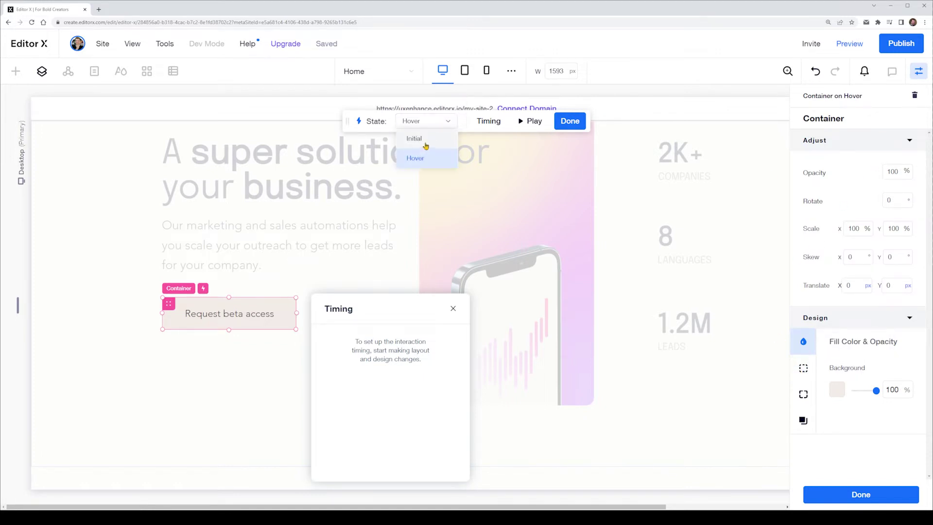
click(450, 142)
click(430, 128)
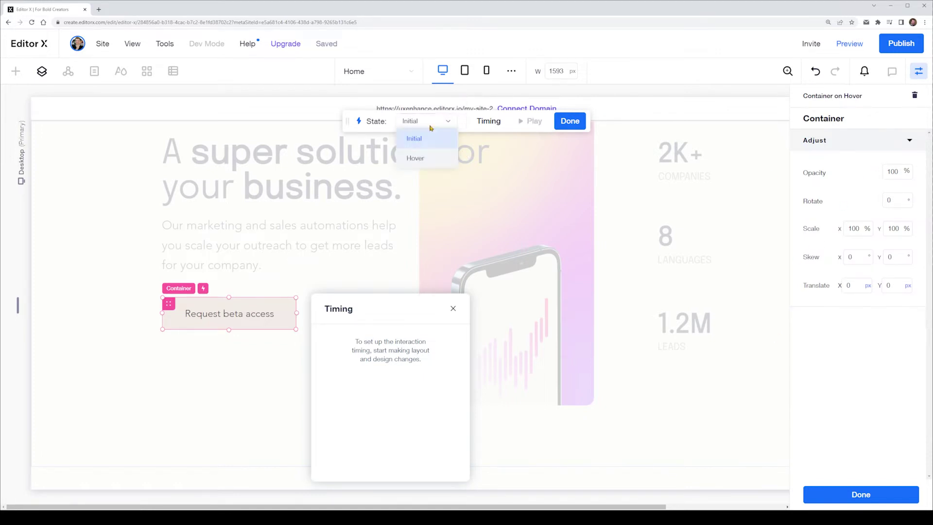
click(416, 159)
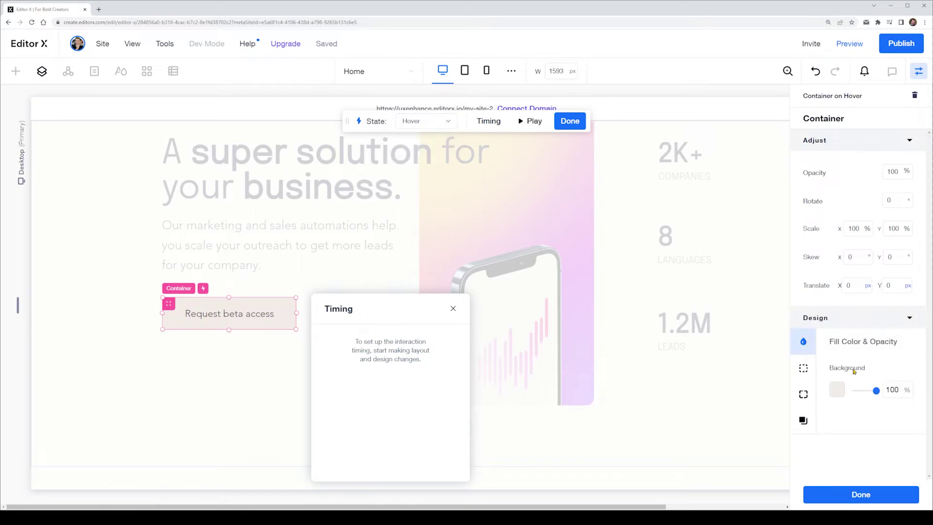
Step: Set the hover state to a navy background with white label text, then finish
click(838, 390)
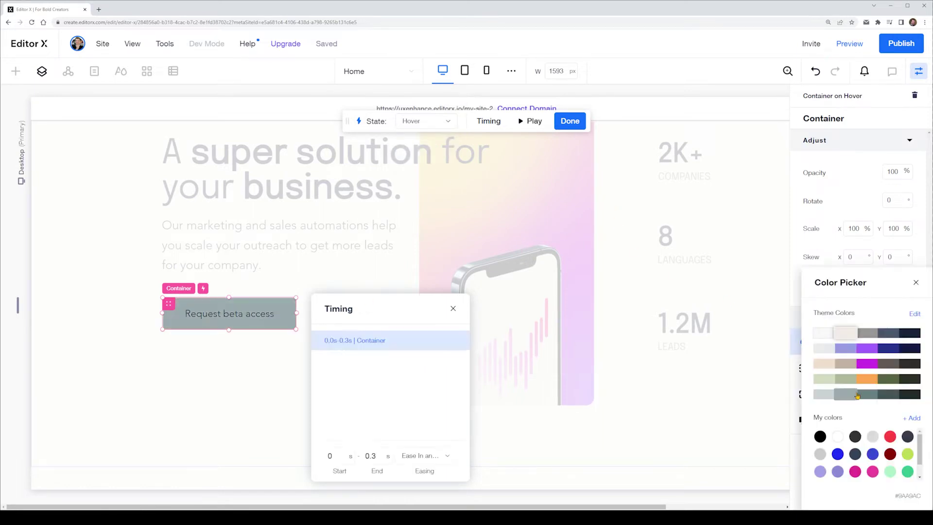
click(911, 334)
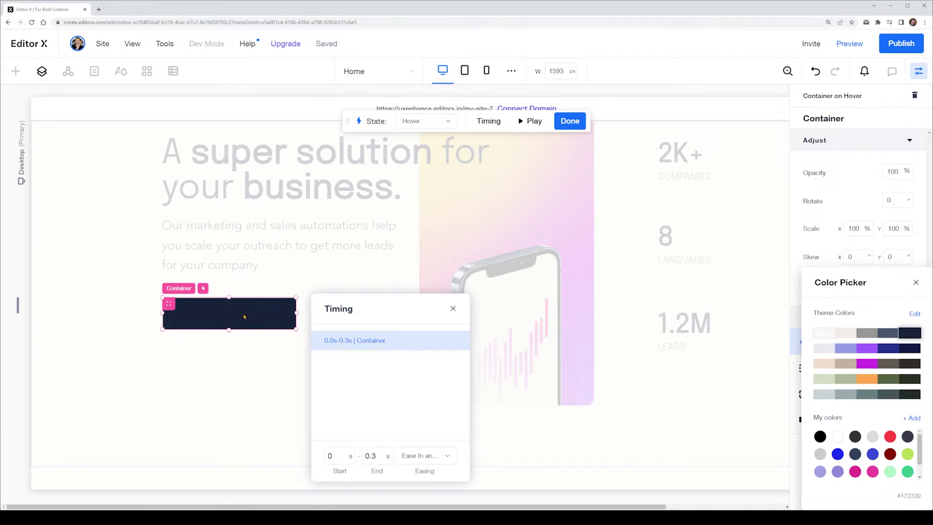
click(244, 316)
click(249, 318)
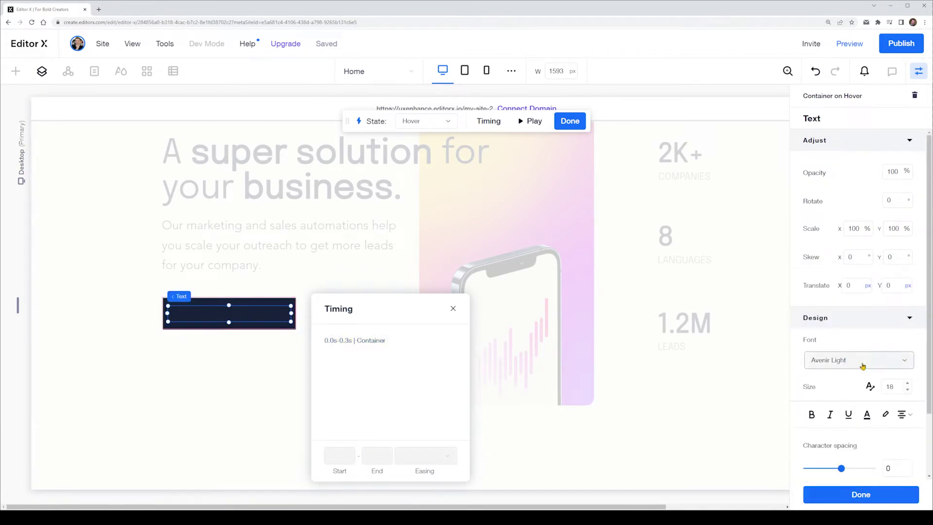
click(869, 414)
click(829, 335)
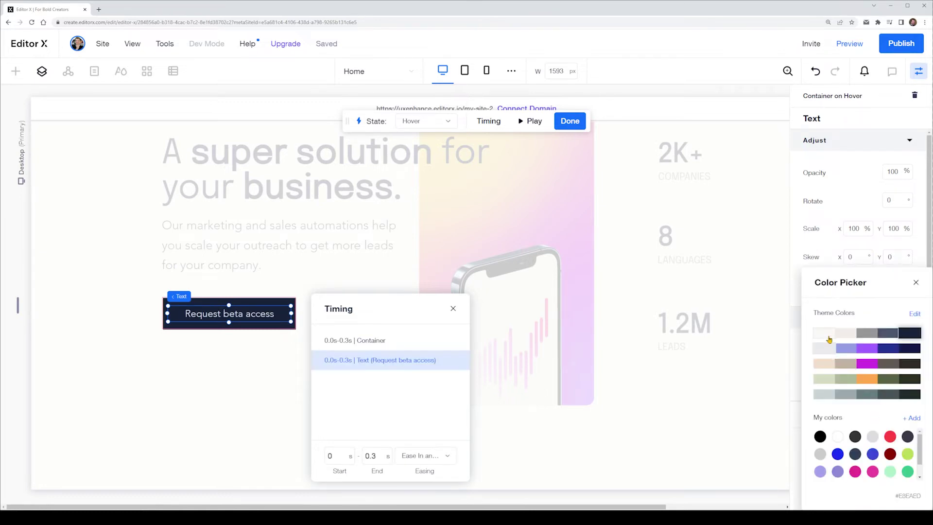
click(917, 283)
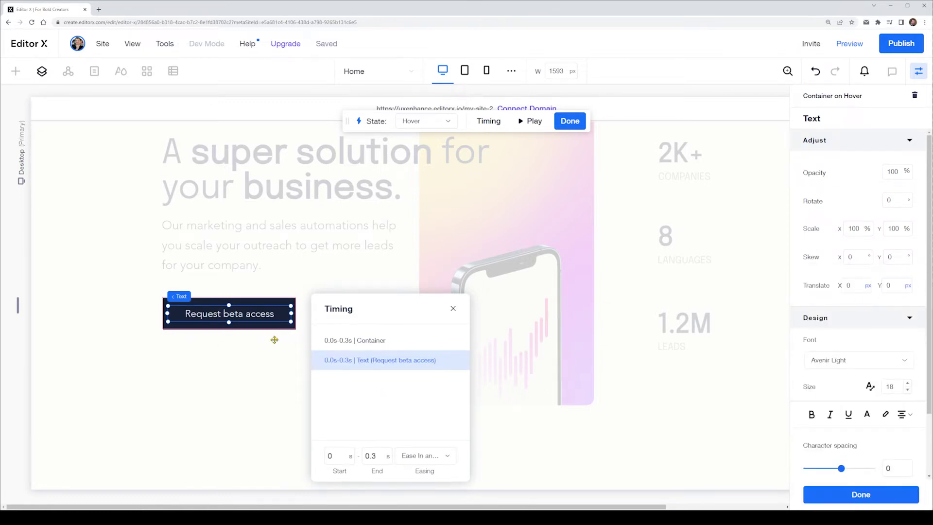
click(861, 495)
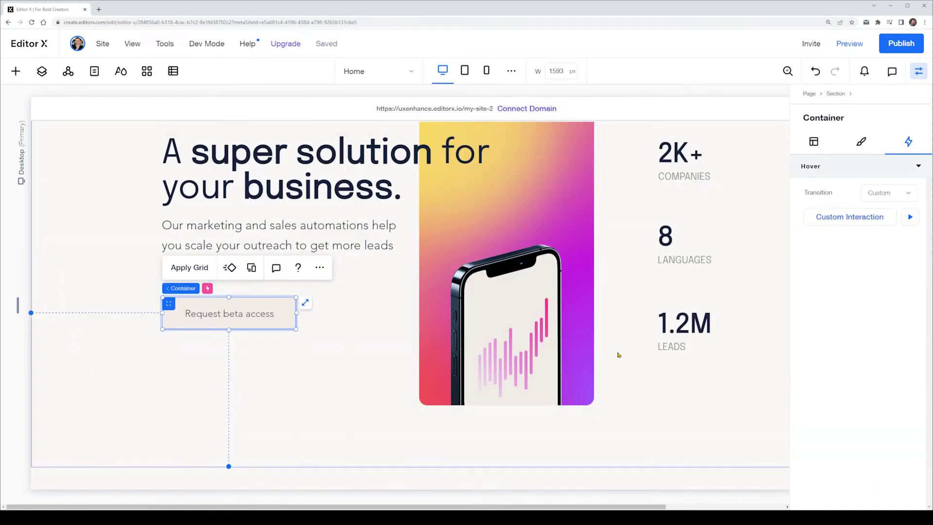
click(851, 45)
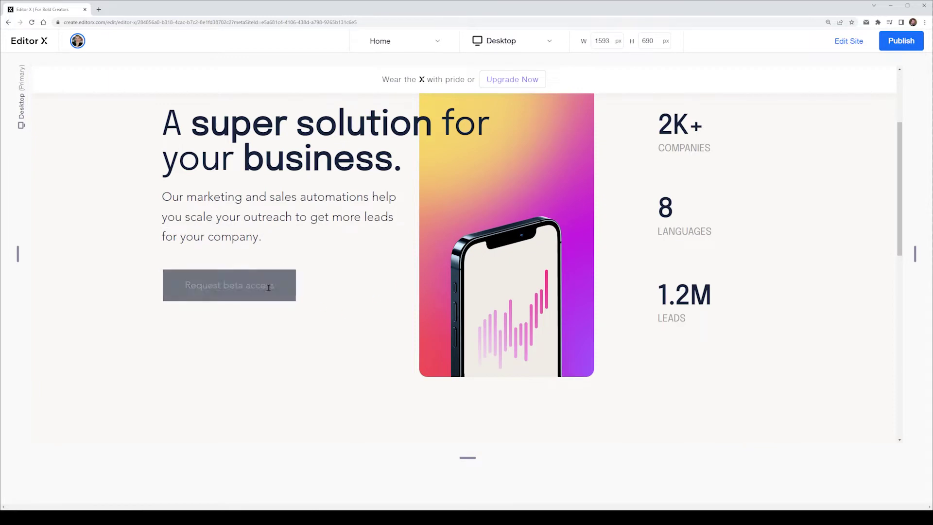
drag(184, 286, 262, 293)
click(263, 276)
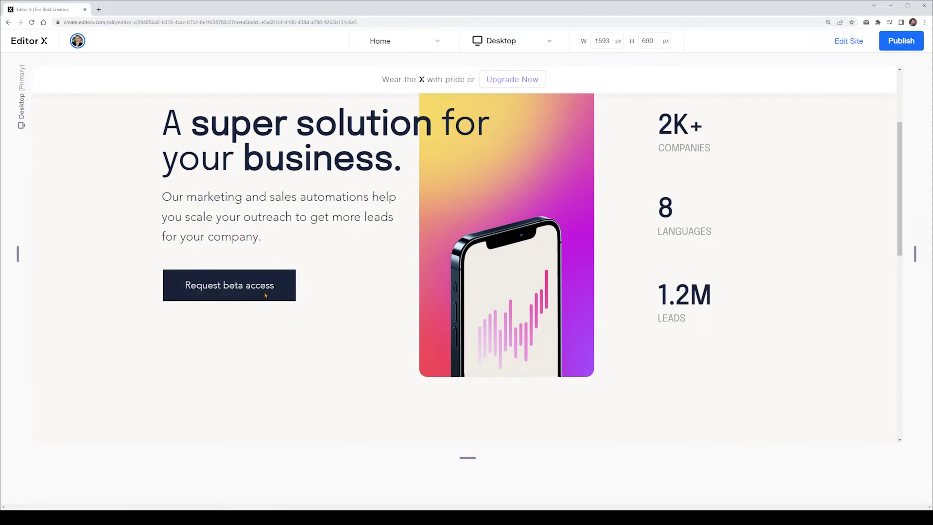
click(851, 41)
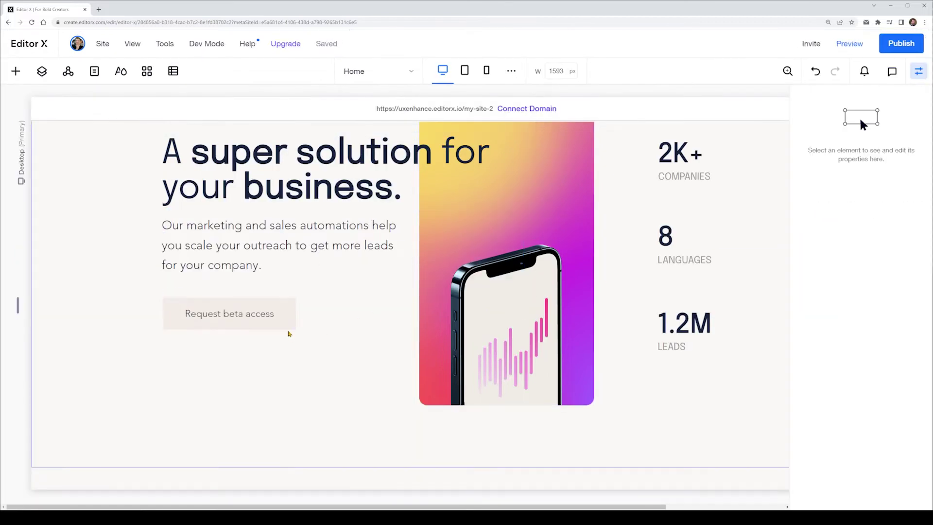
Step: Select the Request beta access container and turn on Dev Mode
click(286, 323)
mouse_move(236, 45)
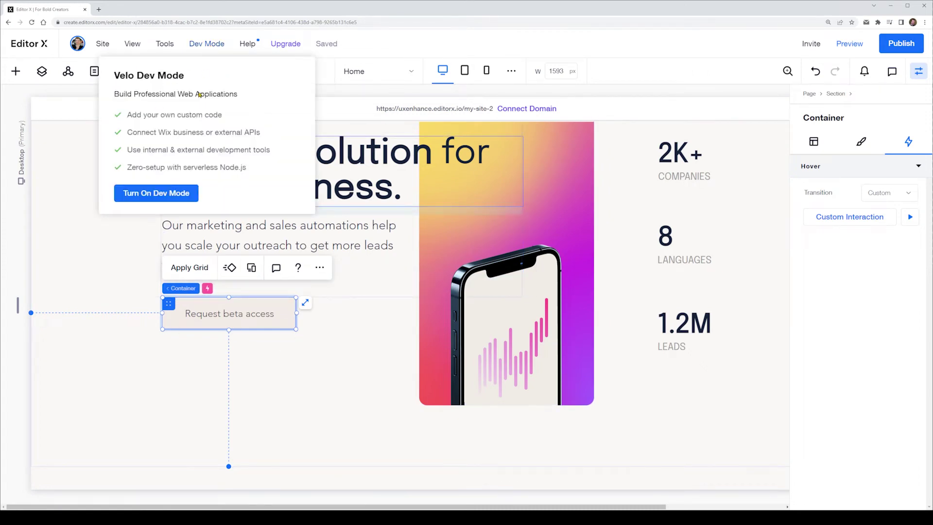
click(145, 195)
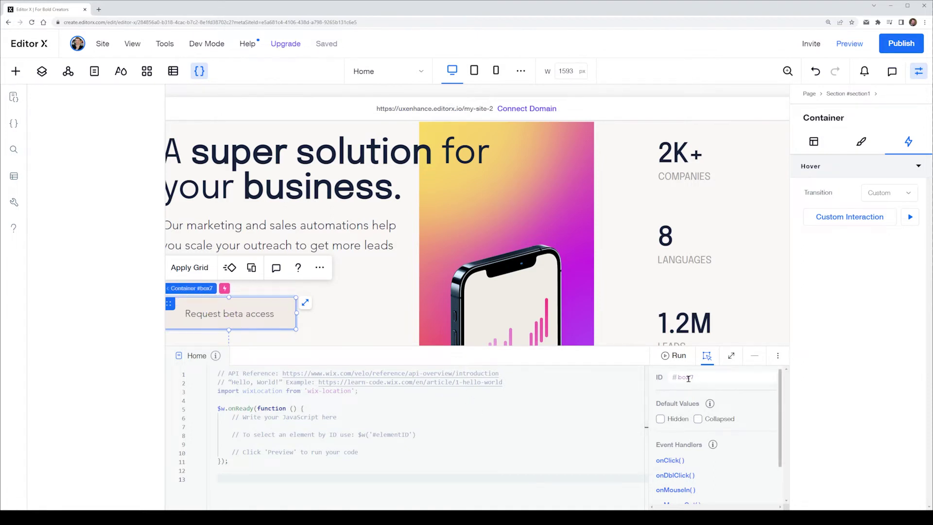
Step: Set the container's element ID to herobutton
click(723, 377)
text(herobutton)
key(Return)
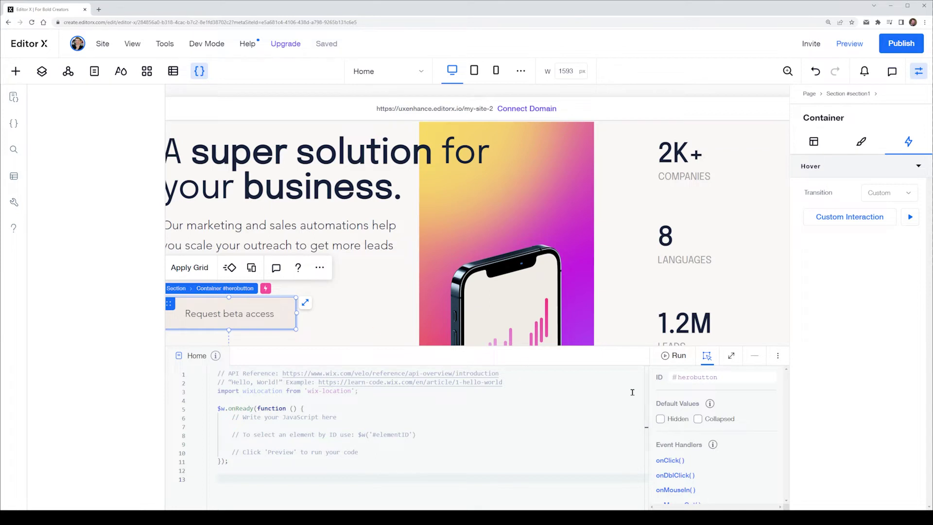
scroll(763, 421, down, 1)
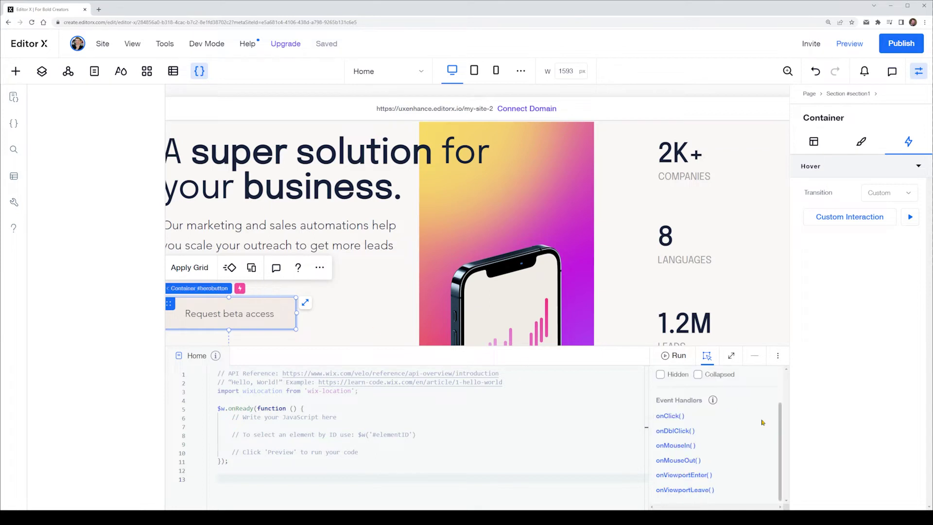
Step: Add a herobutton_click onClick handler to the page code
click(670, 416)
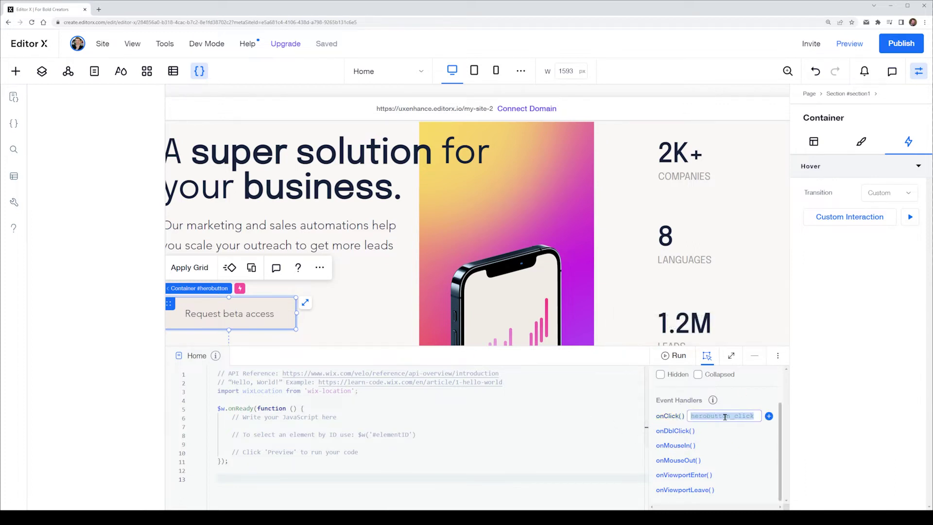
key(Return)
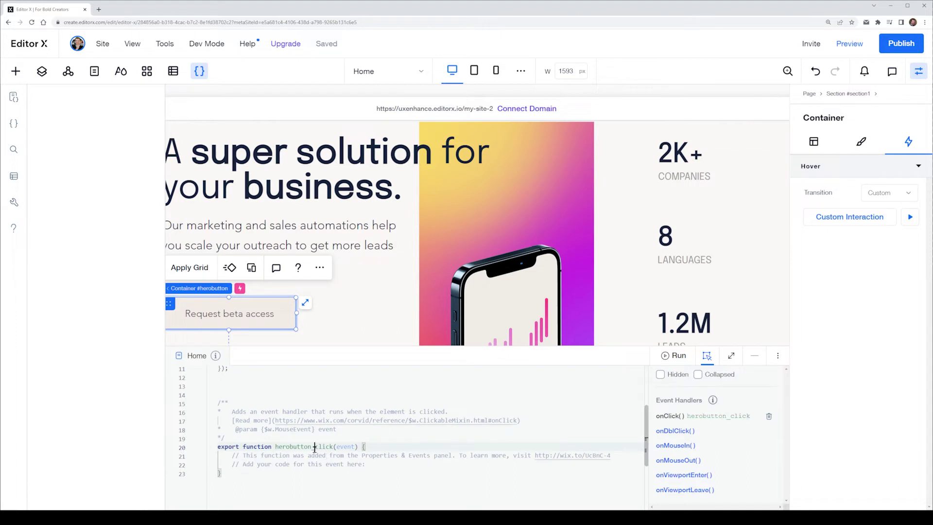
scroll(365, 424, down, 1)
click(398, 435)
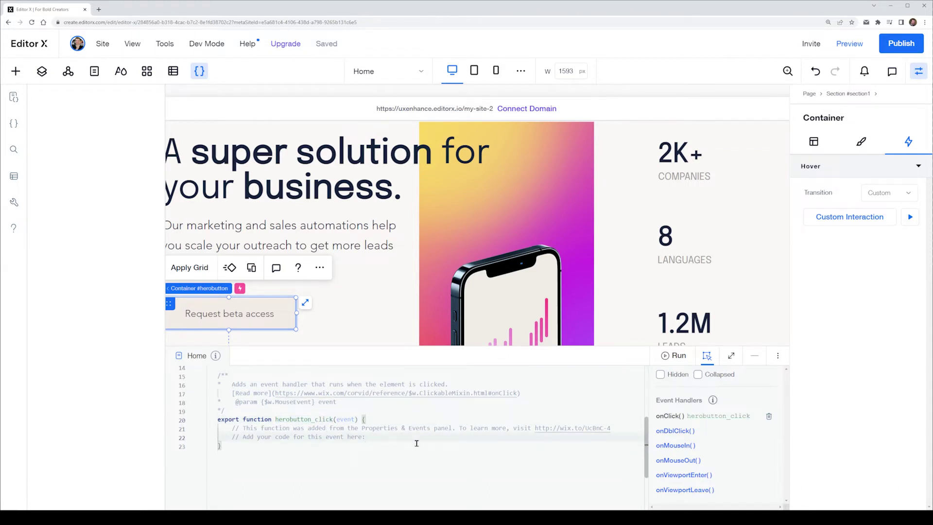
Step: Review the generated code, including the wixLocation import and the URL on line 1
scroll(303, 426, up, 4)
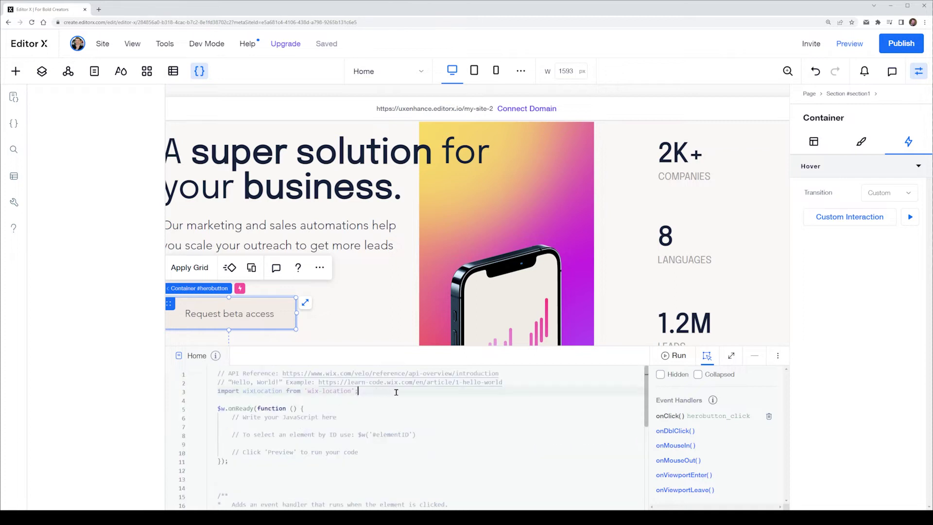
drag(388, 393, 205, 397)
click(318, 405)
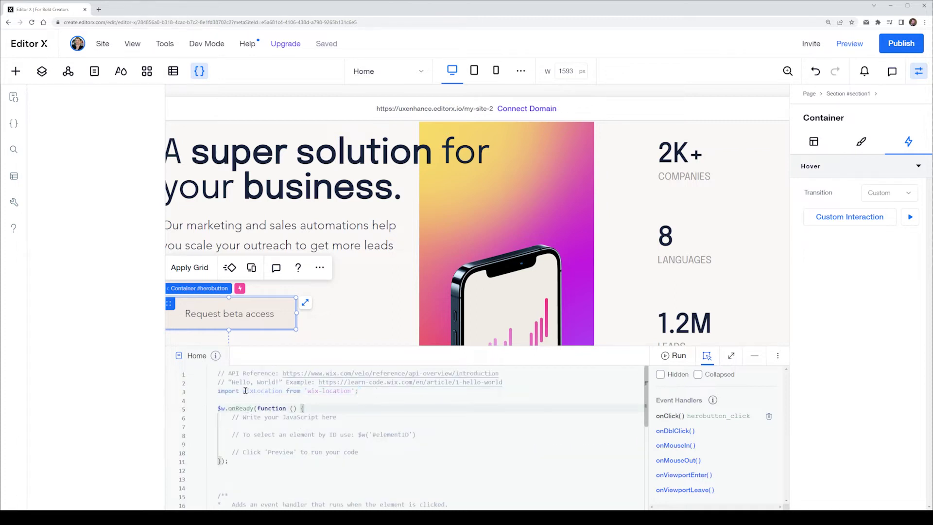
click(371, 389)
drag(510, 374, 283, 374)
click(391, 401)
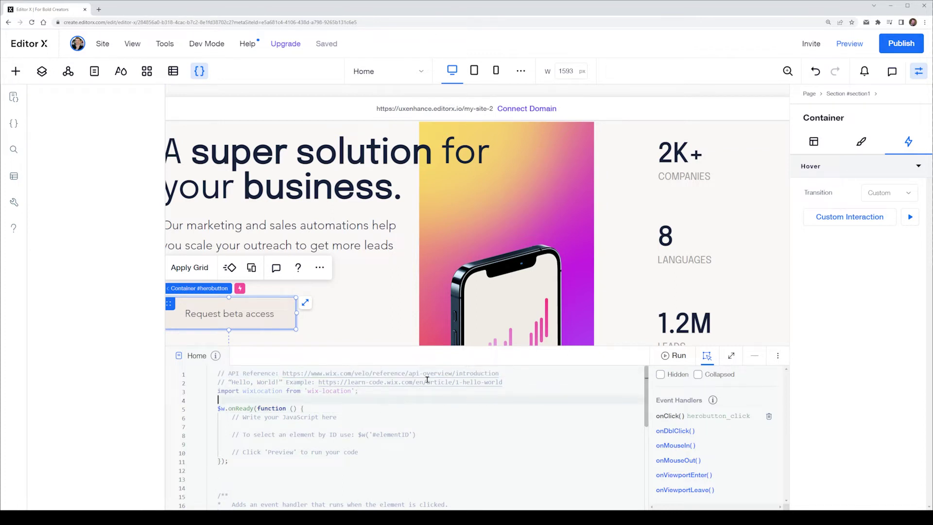
click(381, 393)
drag(382, 393, 211, 391)
key(End)
scroll(340, 428, down, 3)
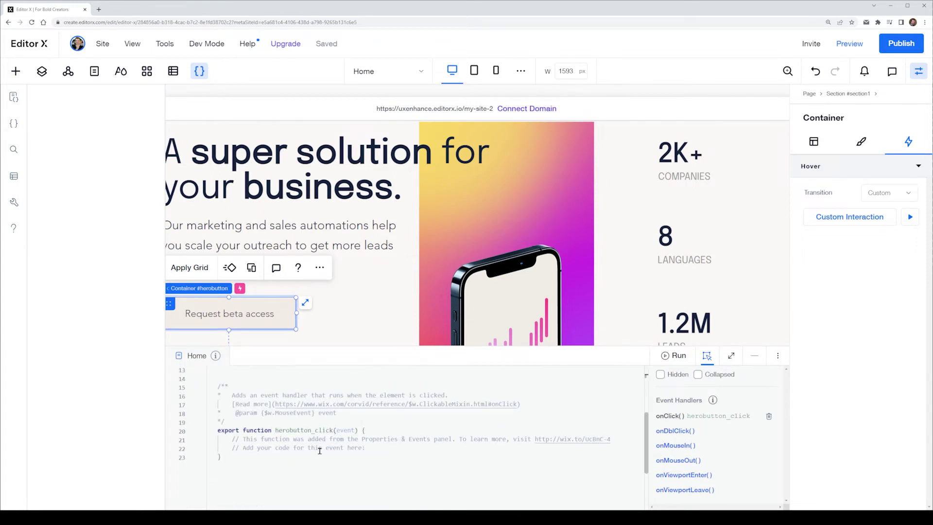
click(397, 448)
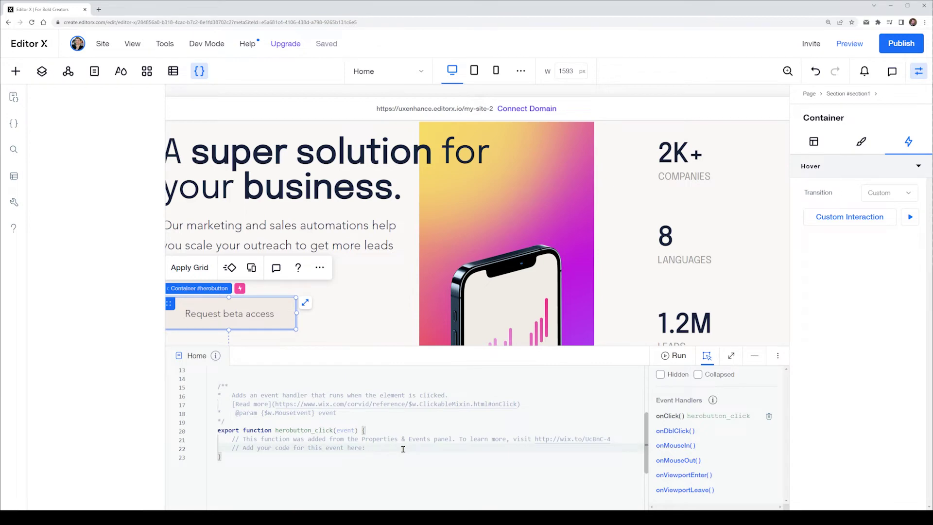
key(Return)
text(wixLocation)
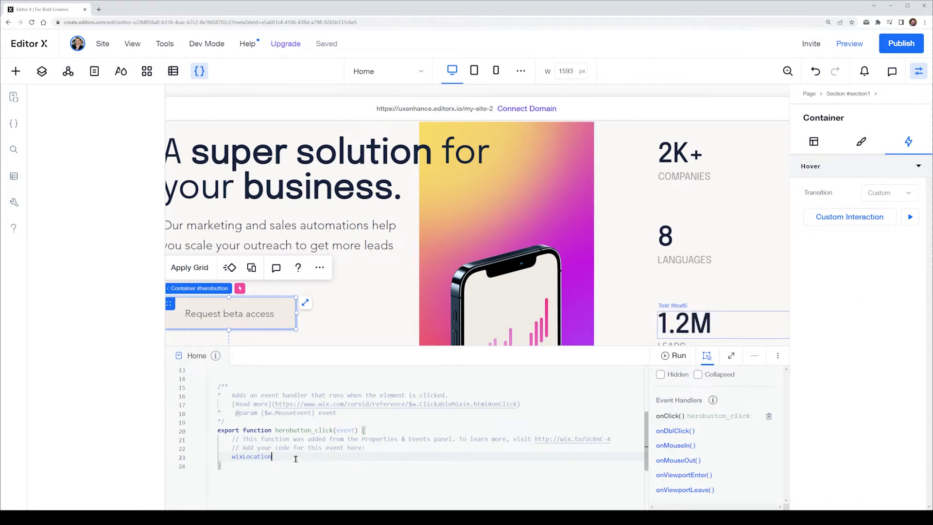
text(.to(")
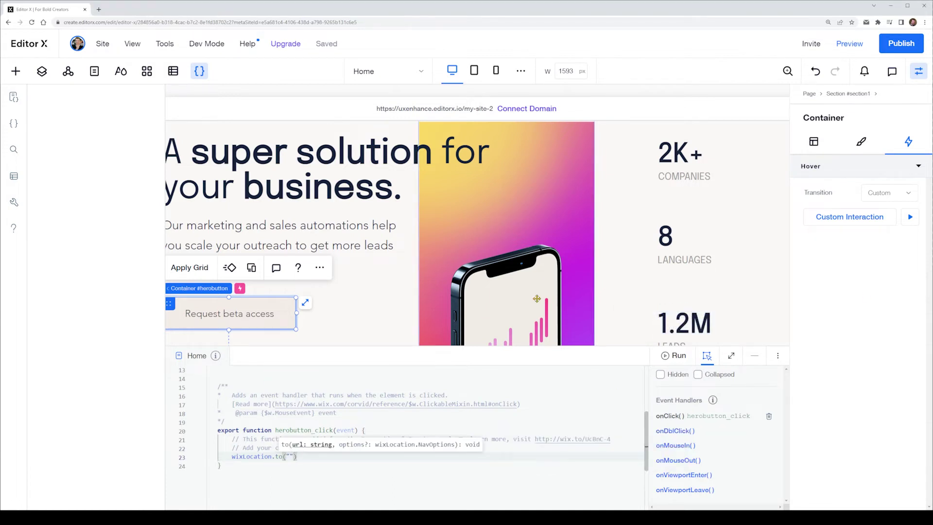
text(url)
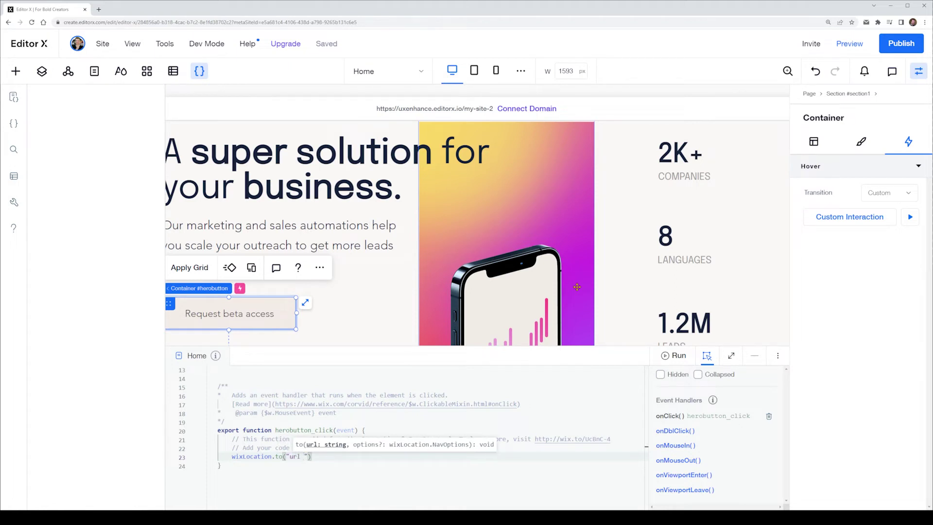
key(BackSpace)
key(BackSpace)
key(BackSpace)
key(BackSpace)
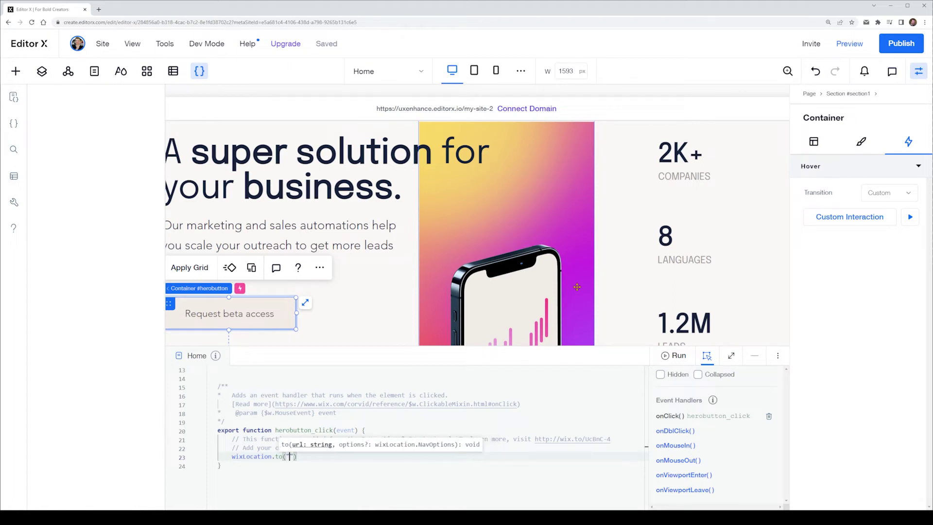
text(https://)
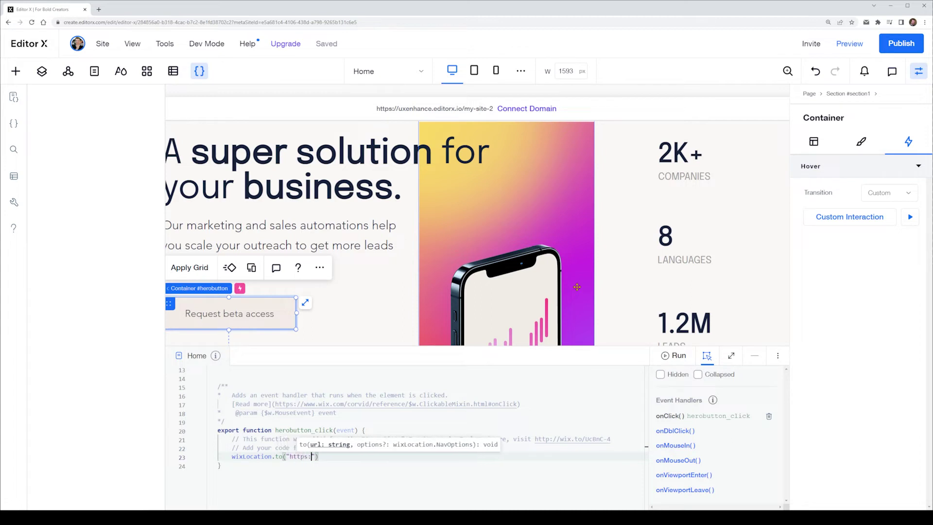
text(google.com.au)
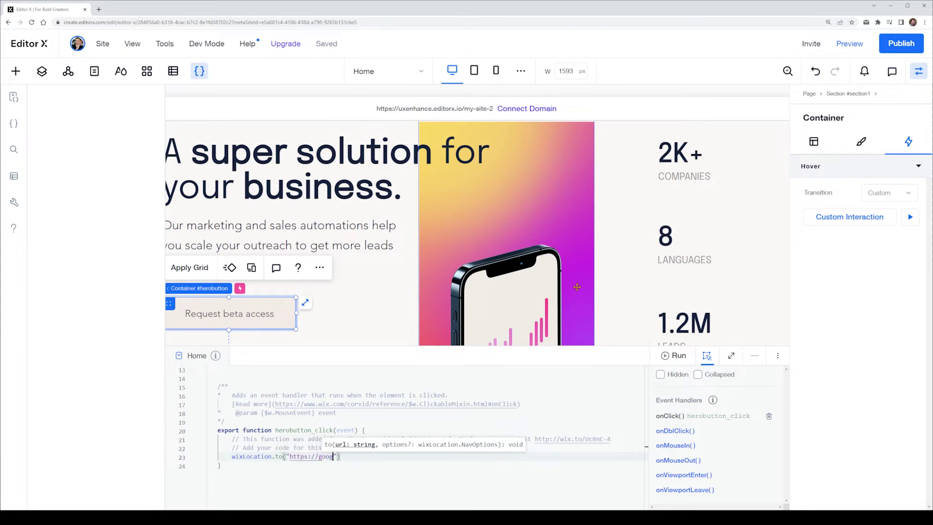
key(Up)
key(Up)
key(Up)
key(Up)
key(Up)
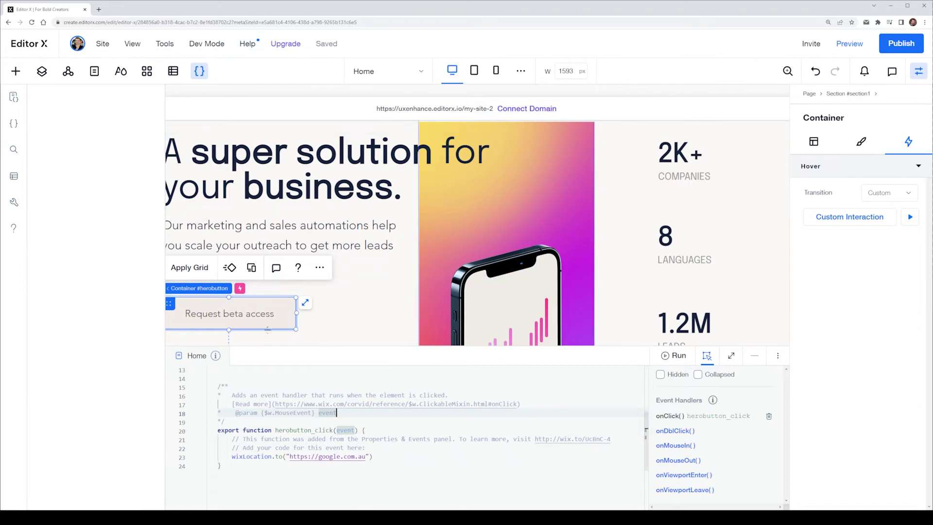
Step: Preview the site, then replace the google.com.au address in the handler with "#"
click(850, 43)
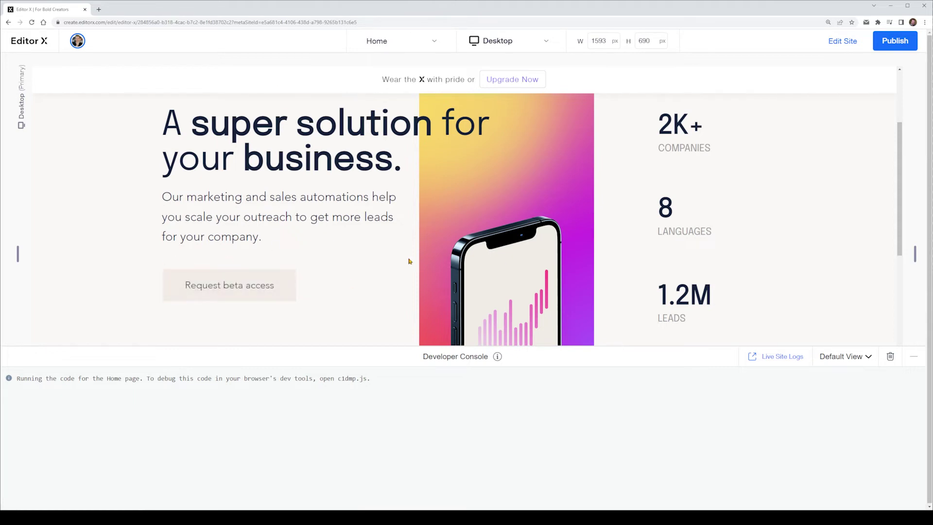
scroll(534, 219, down, 1)
scroll(631, 161, up, 1)
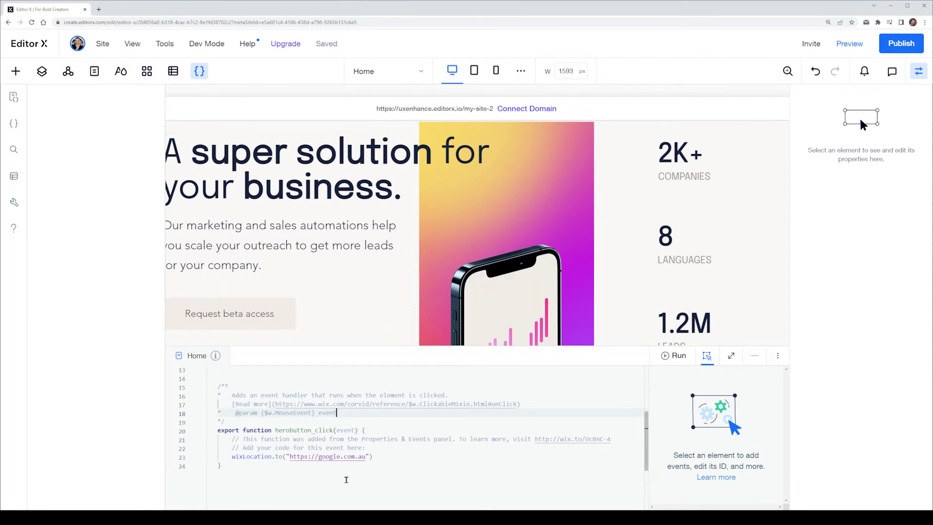
drag(364, 459, 290, 458)
text(#)
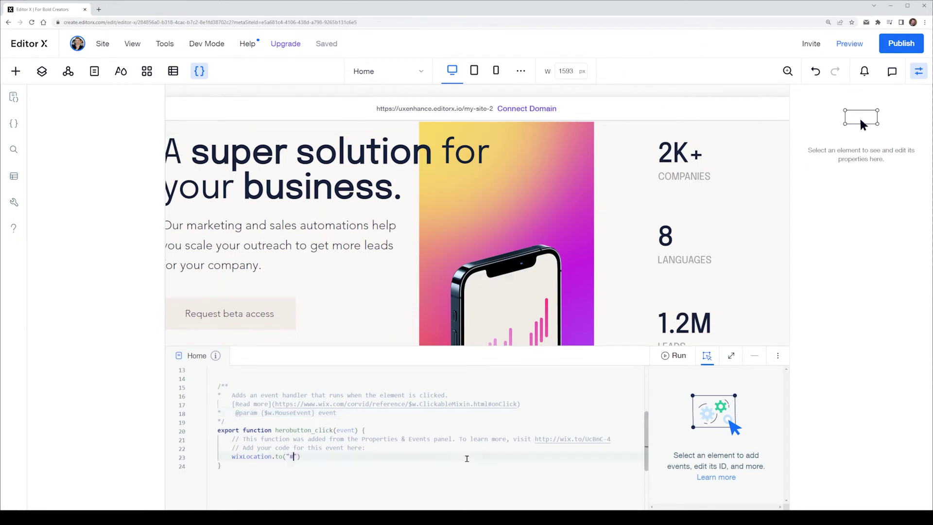
click(295, 440)
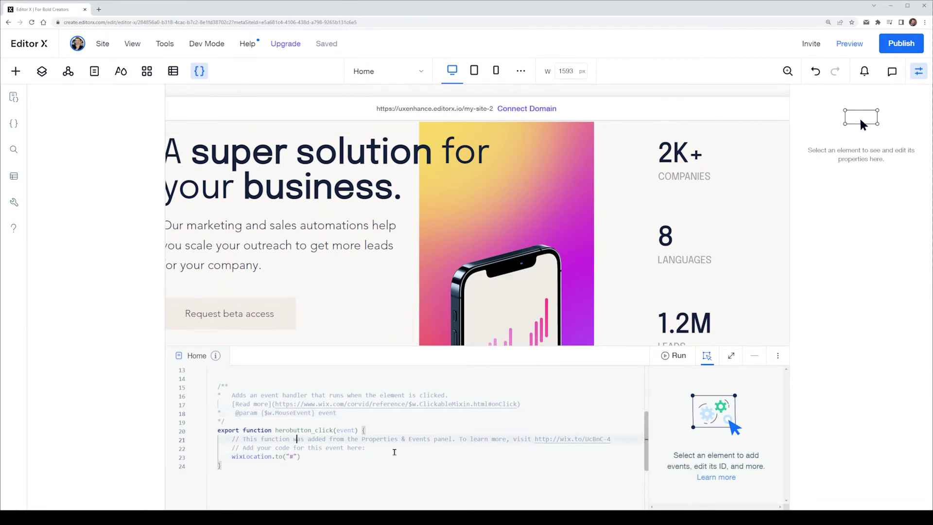
Step: Preview again, test-click the hero button, and return to editing
click(839, 42)
scroll(364, 301, down, 1)
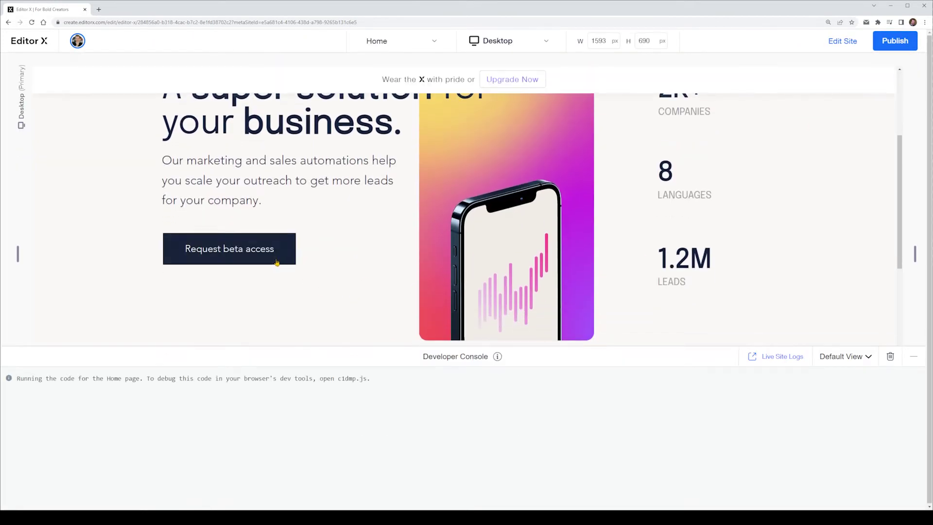
scroll(277, 263, up, 3)
scroll(403, 289, down, 3)
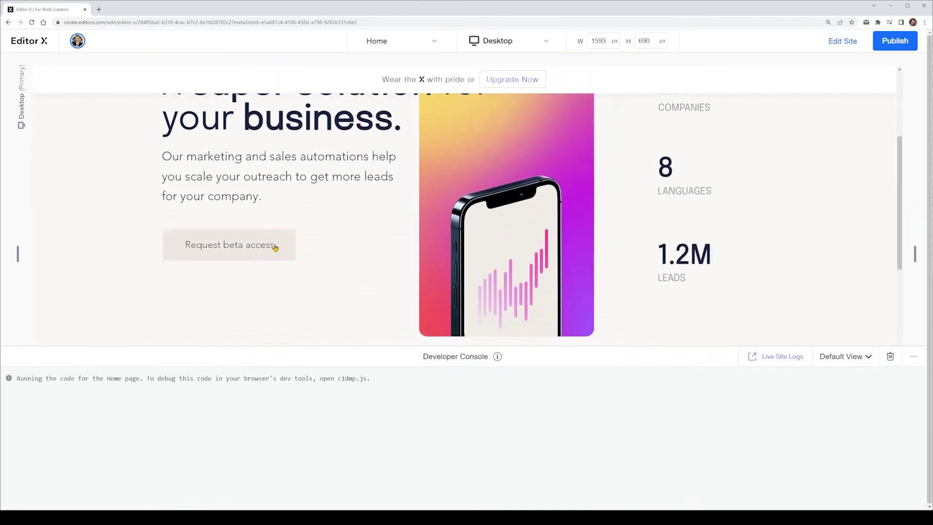
click(273, 245)
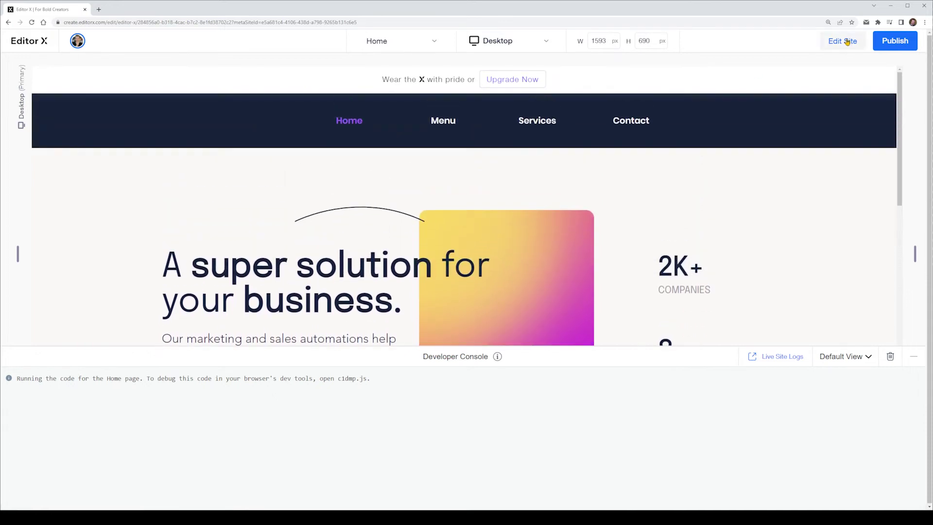
click(847, 43)
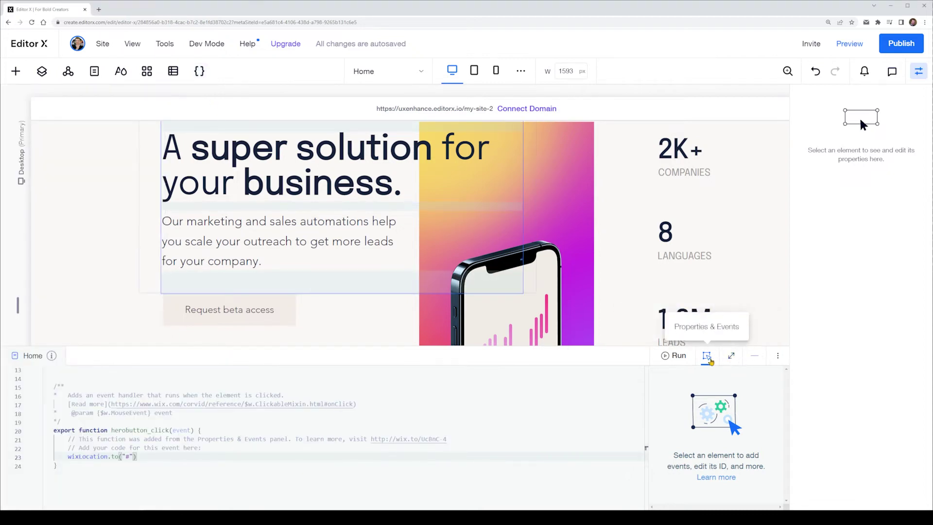
Step: Collapse the code panel and drag duplicate container box7 to the left of the hero button
click(707, 356)
click(778, 356)
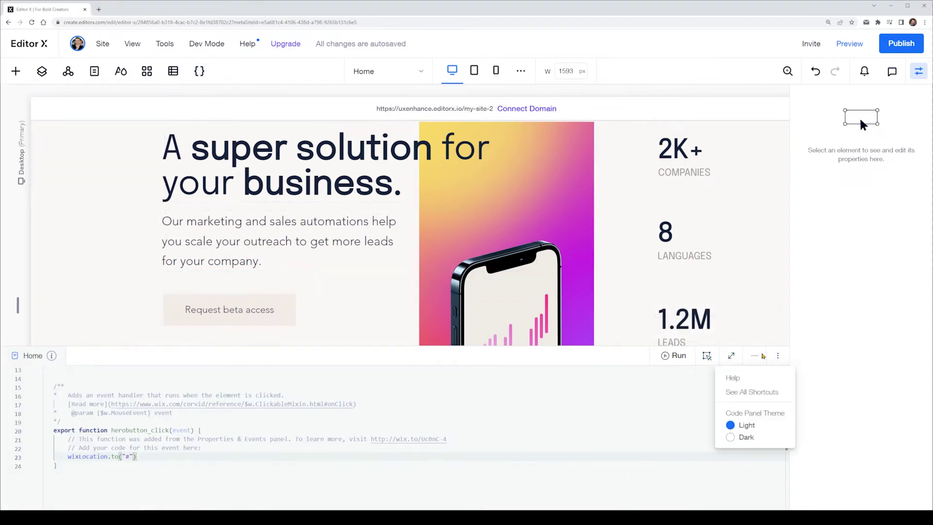
click(762, 356)
click(289, 312)
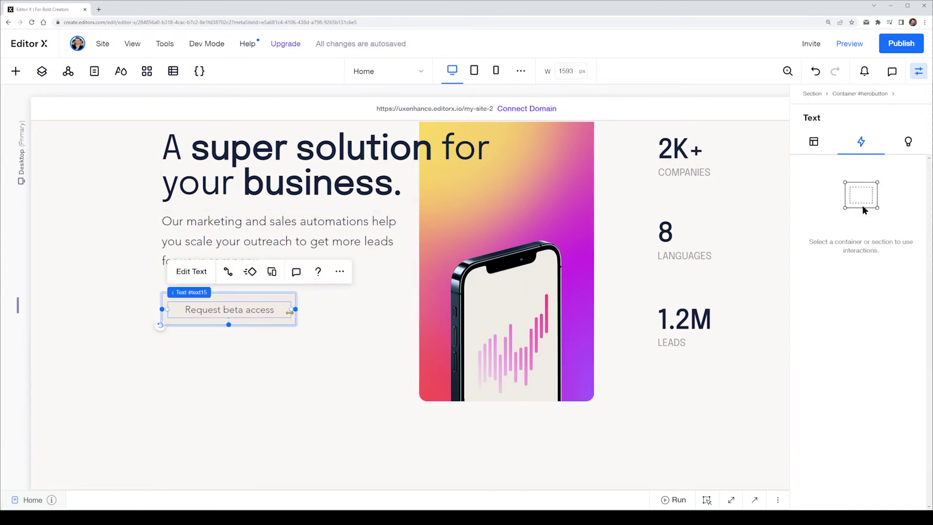
click(229, 349)
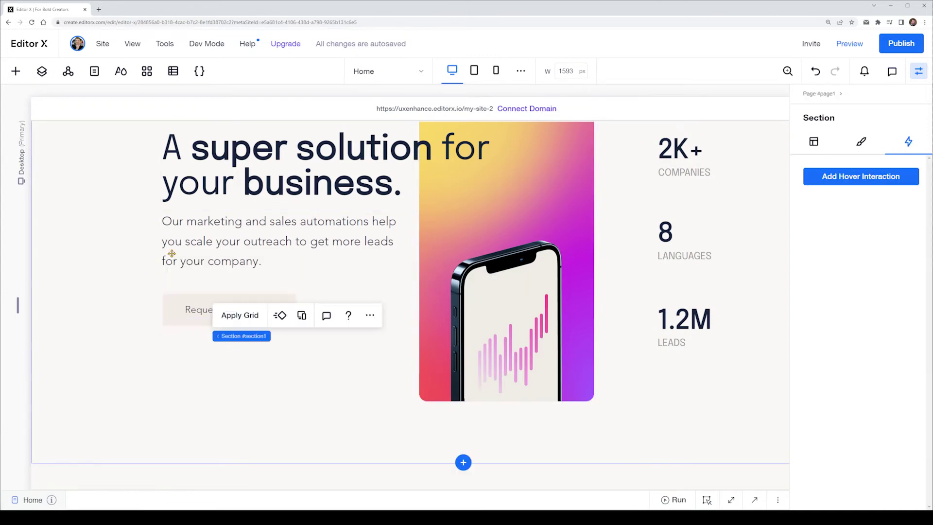
click(166, 297)
key(Escape)
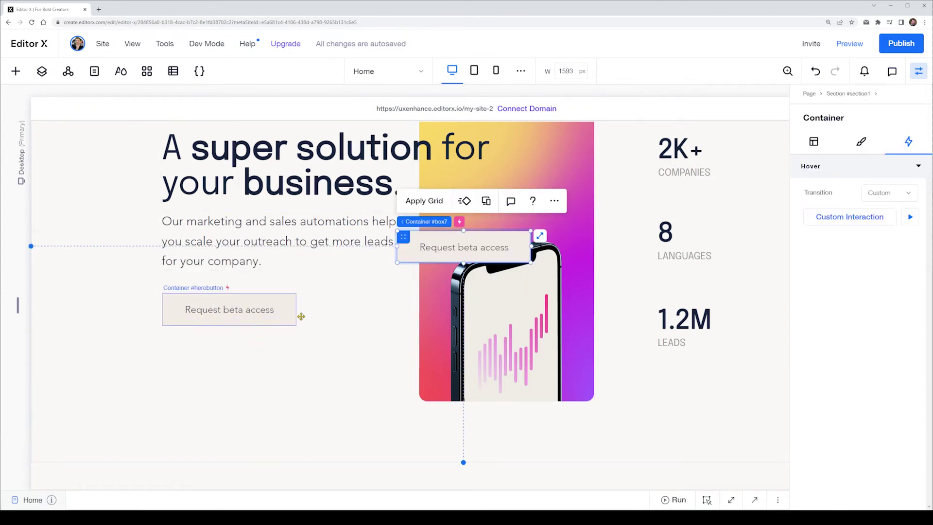
drag(465, 259, 140, 297)
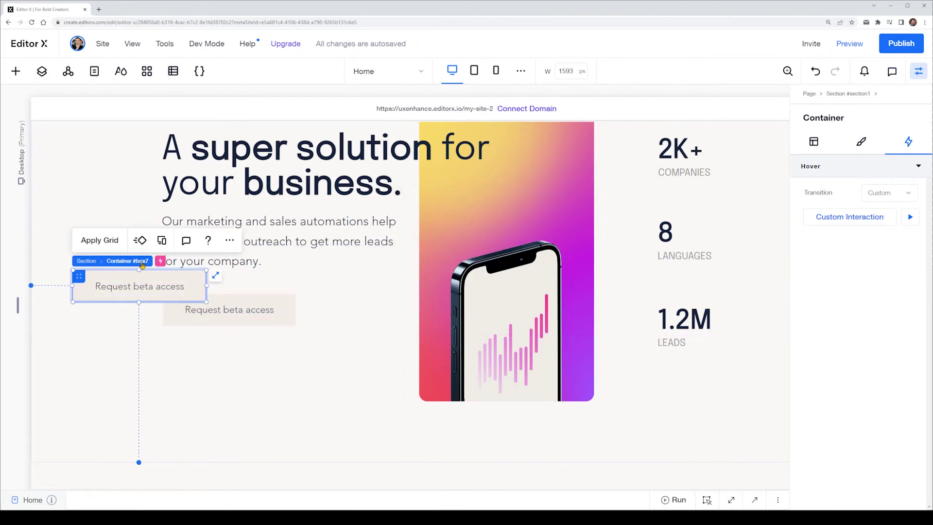
Step: Delete the original herobutton container's custom hover interaction
click(207, 301)
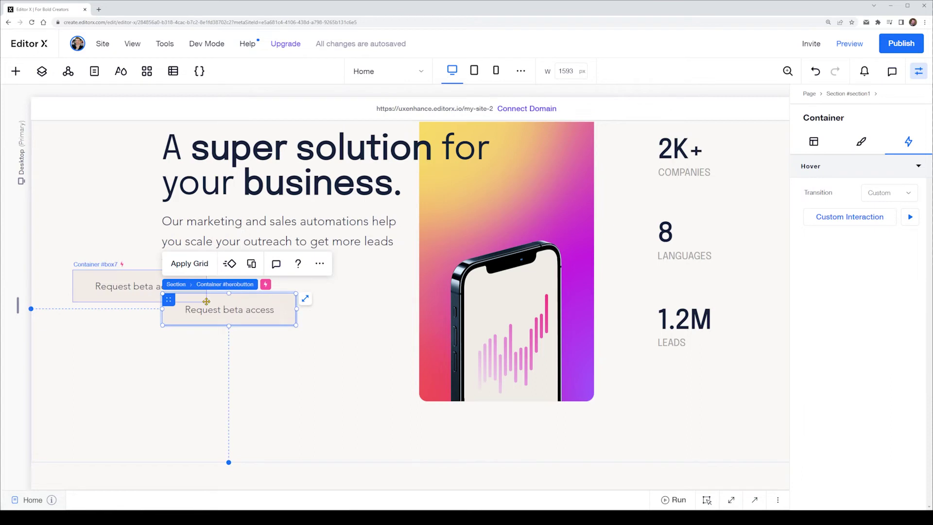
click(109, 277)
click(111, 285)
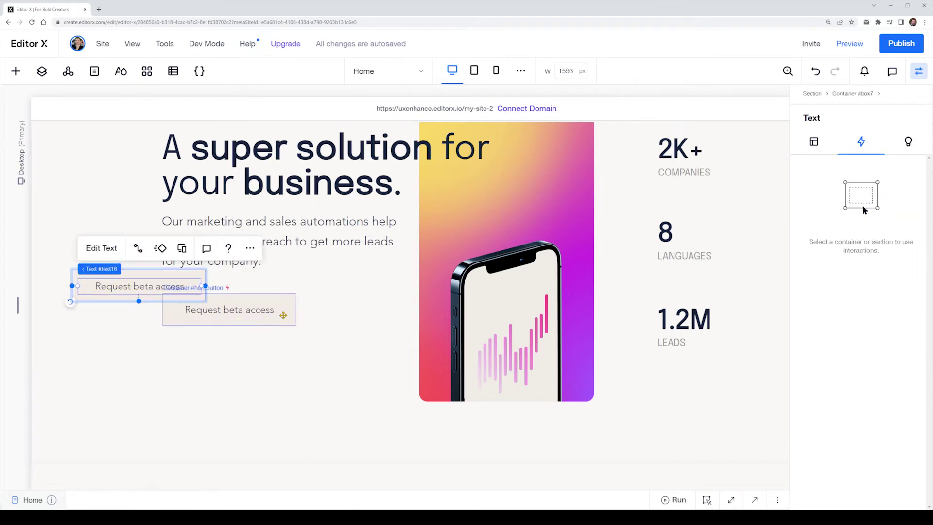
click(260, 305)
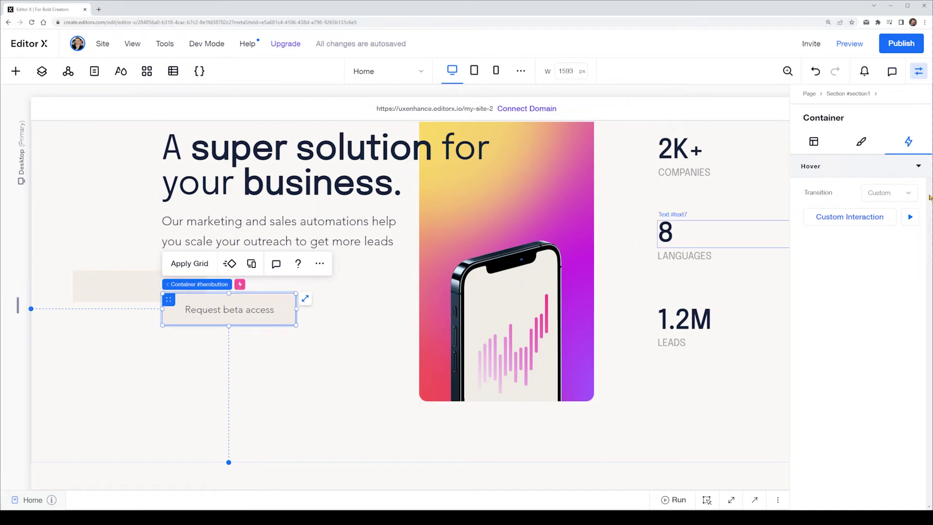
click(829, 219)
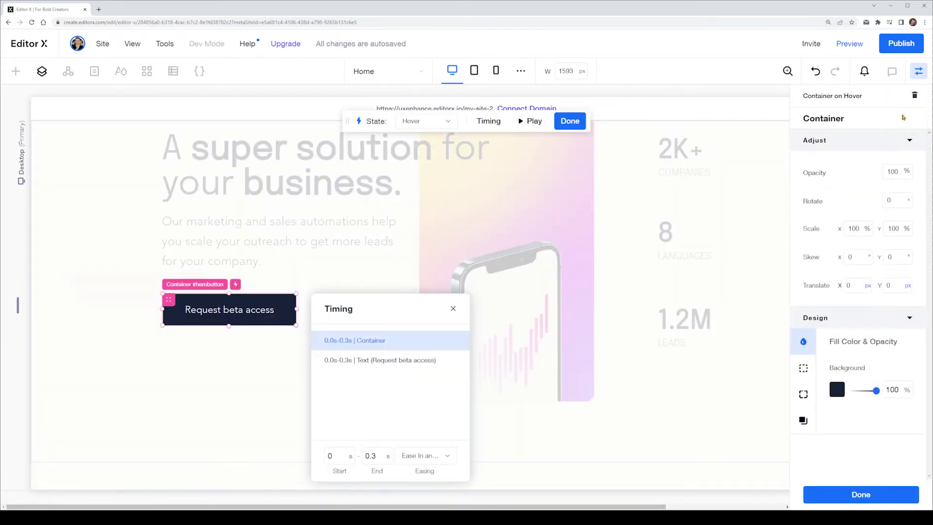
click(916, 96)
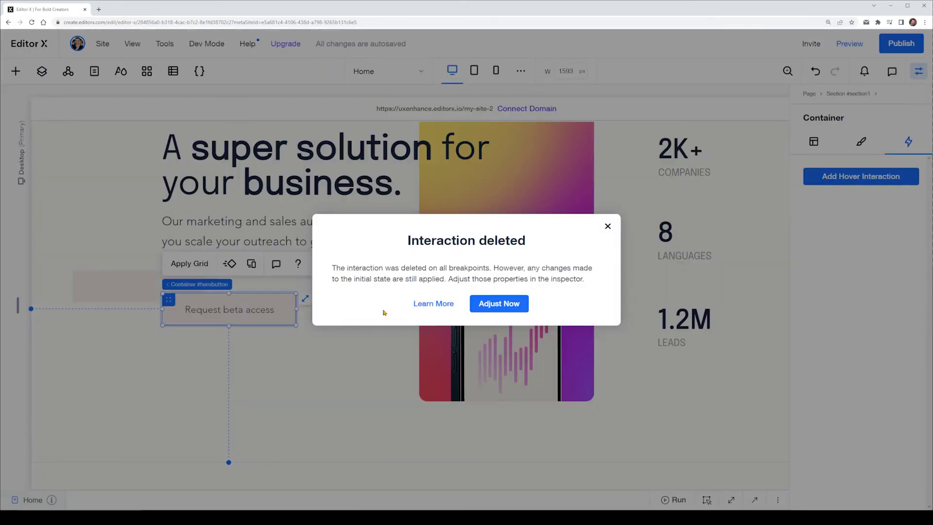
click(607, 228)
click(113, 291)
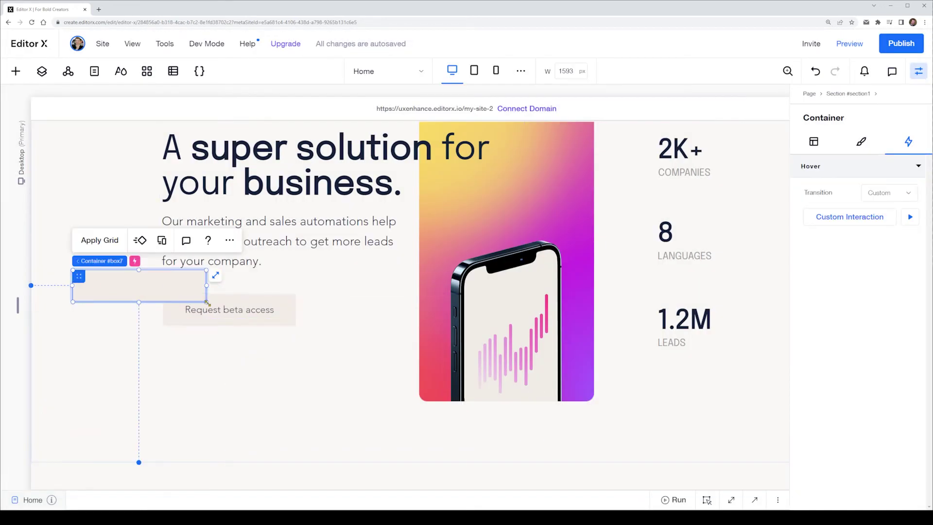
Step: Move the Request beta access button container into the empty box7 beside it
click(287, 300)
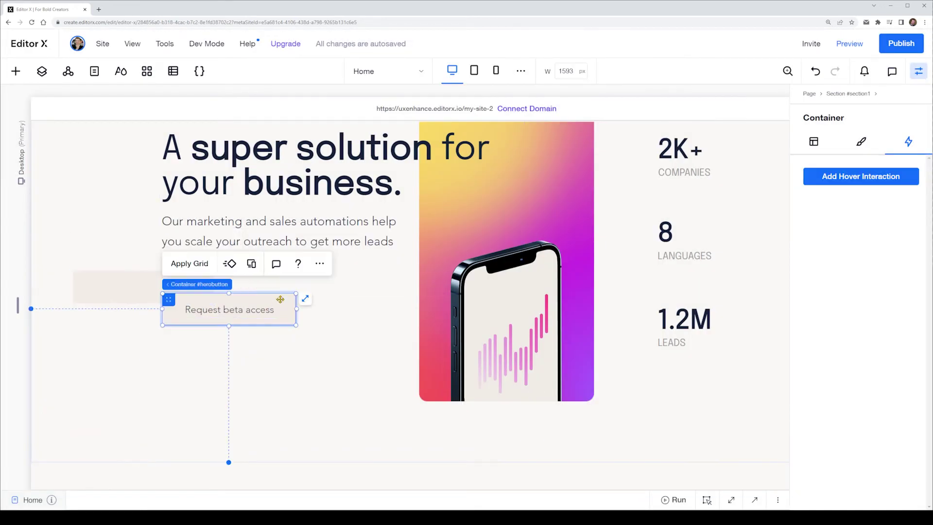
drag(287, 300, 195, 282)
click(204, 294)
click(212, 293)
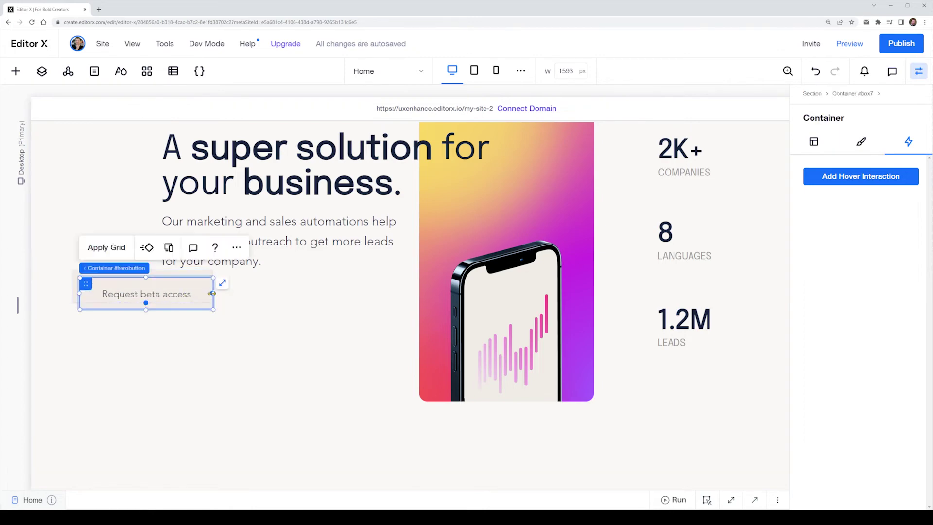
Step: Fill box7's background with the orange theme colour
click(76, 297)
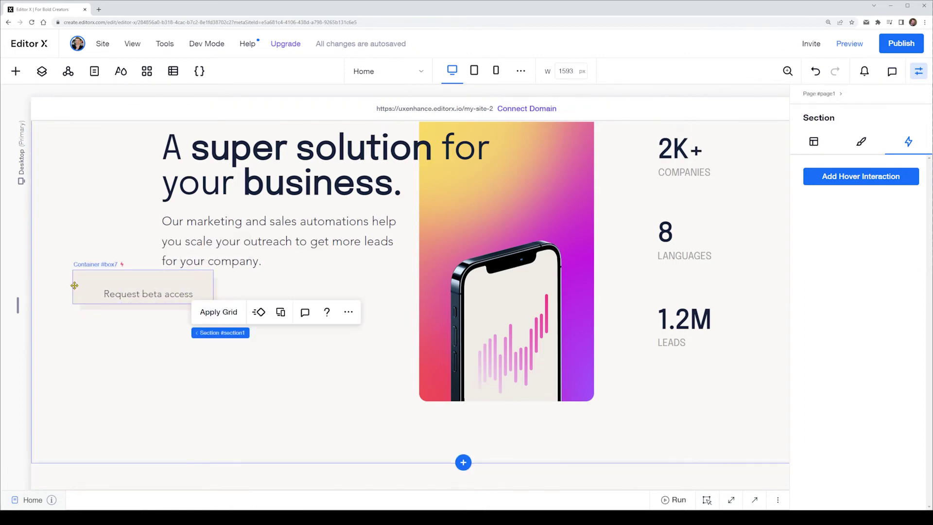
click(74, 286)
click(860, 142)
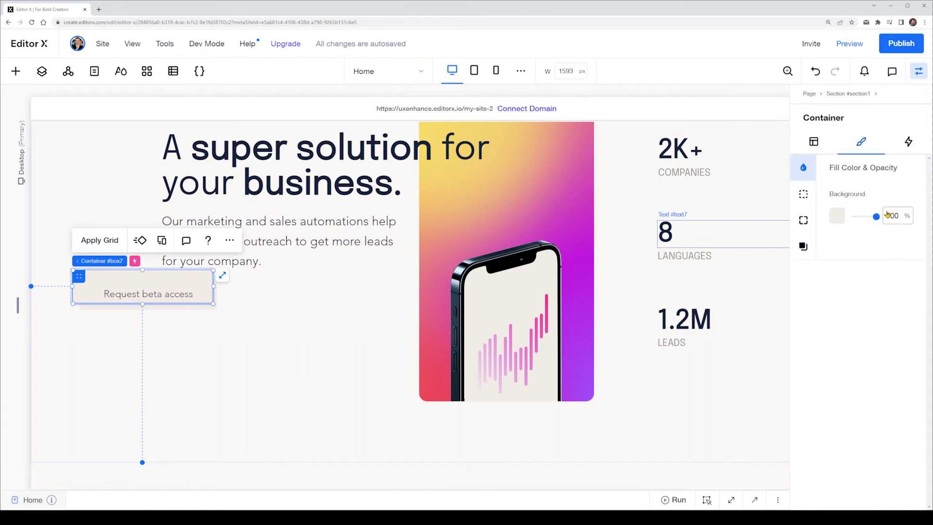
click(837, 215)
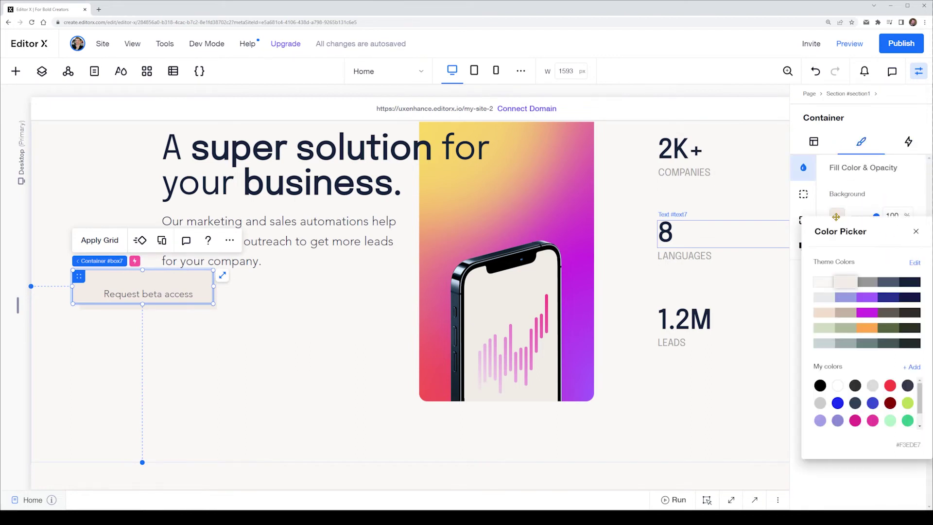
click(870, 329)
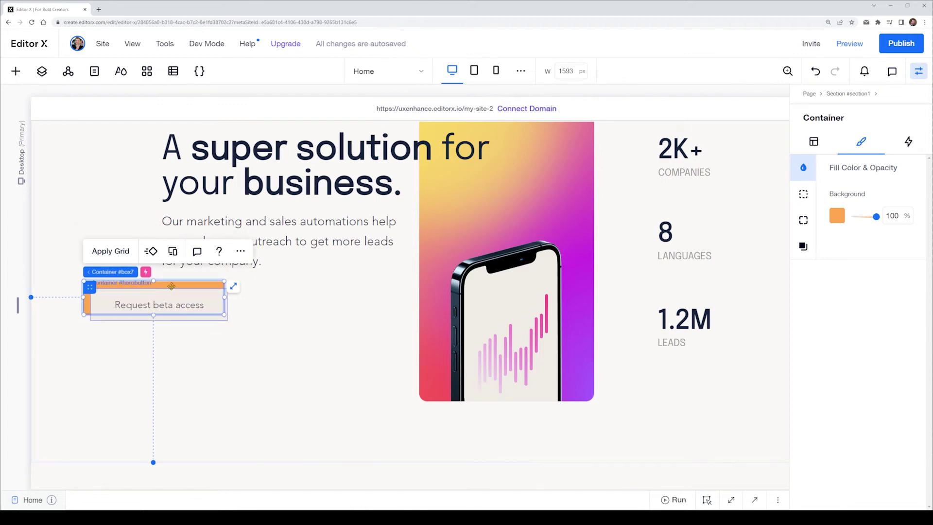
Step: Reposition the button over the orange box, undoing misplaced drops so it stays under the paragraph
drag(170, 287, 476, 288)
key(ctrl+z)
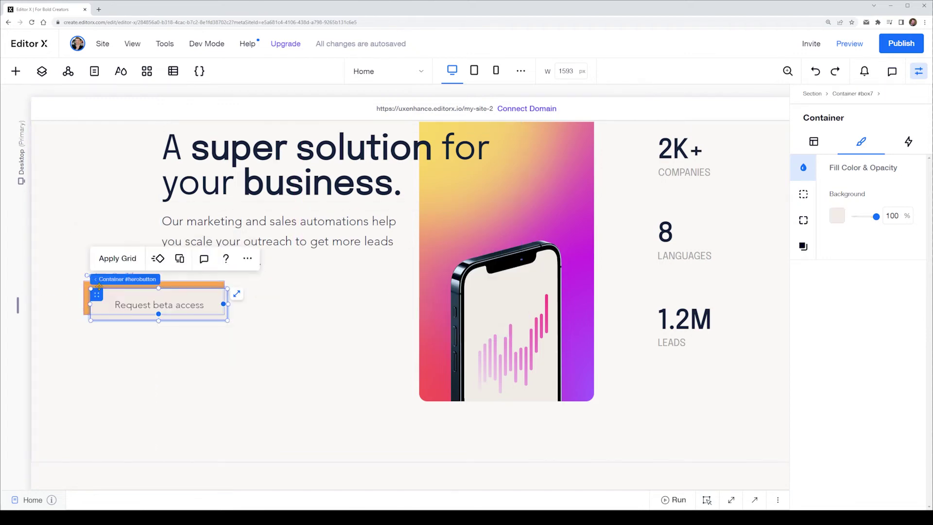
mouse_move(197, 285)
mouse_down()
mouse_move(286, 294)
mouse_move(195, 292)
mouse_up()
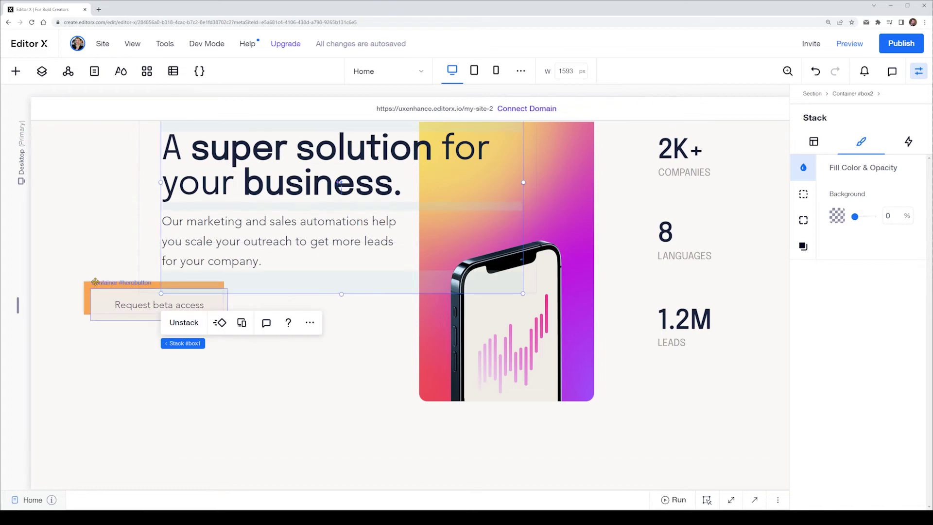
drag(97, 283, 126, 294)
key(ctrl+z)
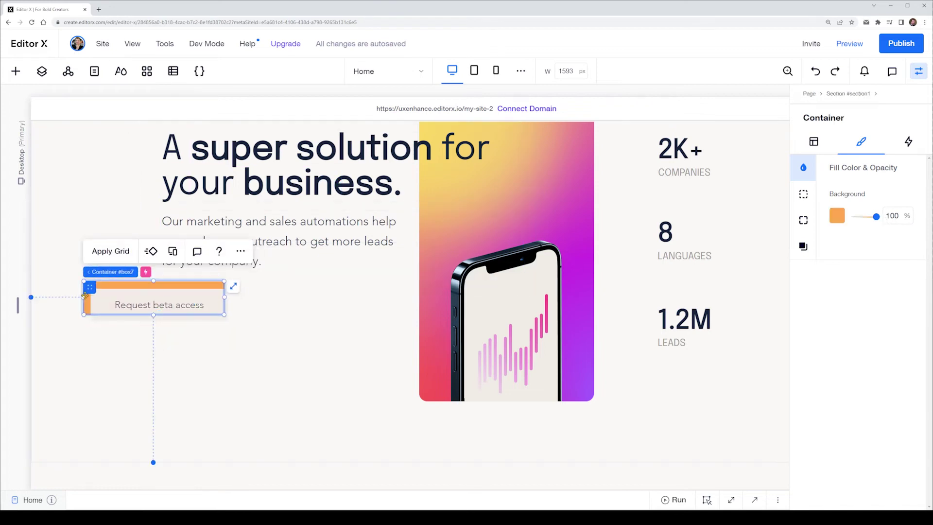
key(ctrl+z)
drag(204, 301, 302, 295)
click(303, 295)
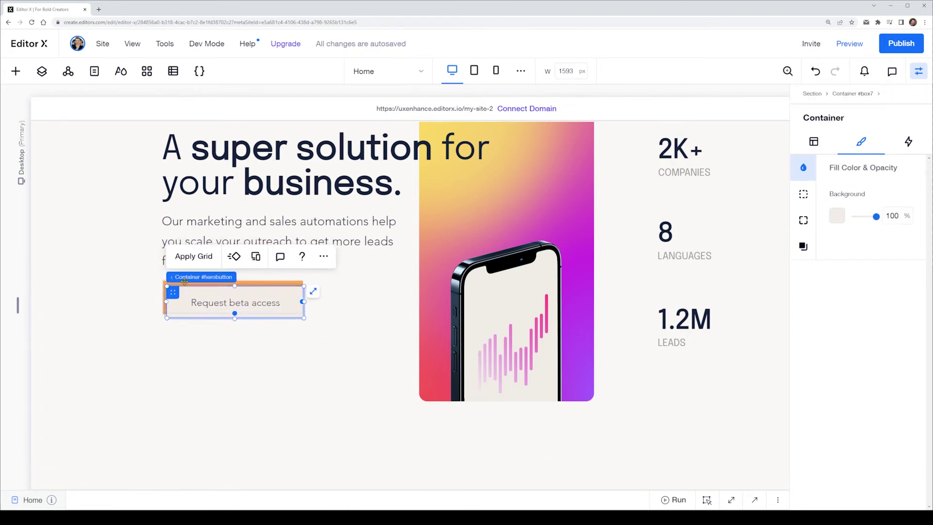
Step: Select the orange parent box7 and drag its edge to match the button's width
mouse_move(265, 282)
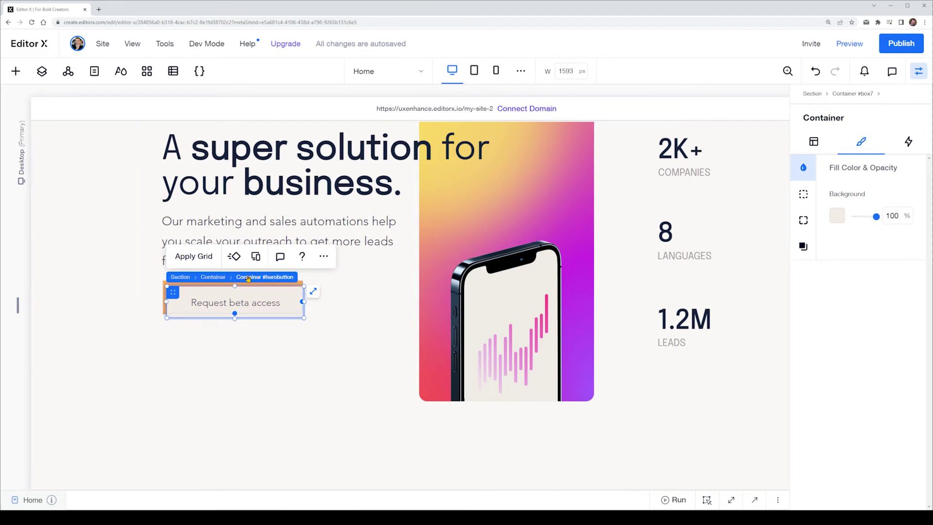
click(213, 276)
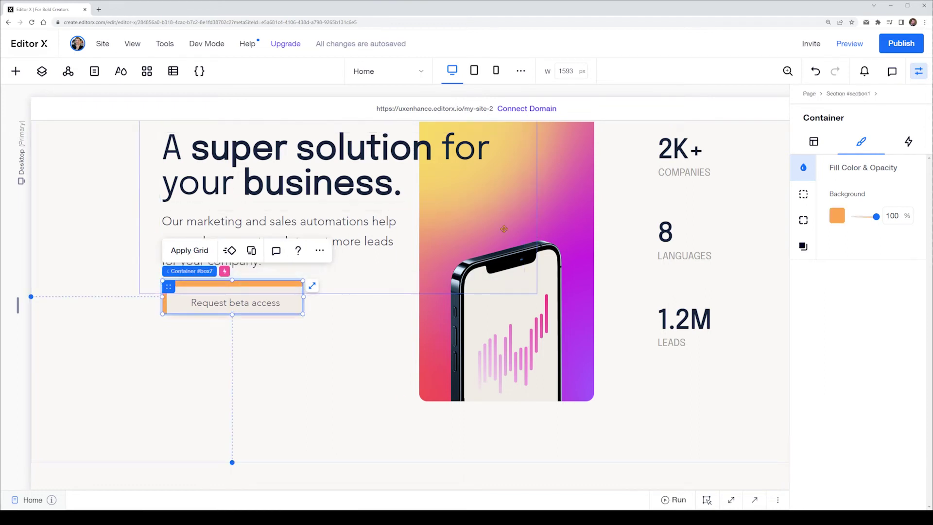
drag(305, 297, 223, 334)
click(289, 290)
click(303, 293)
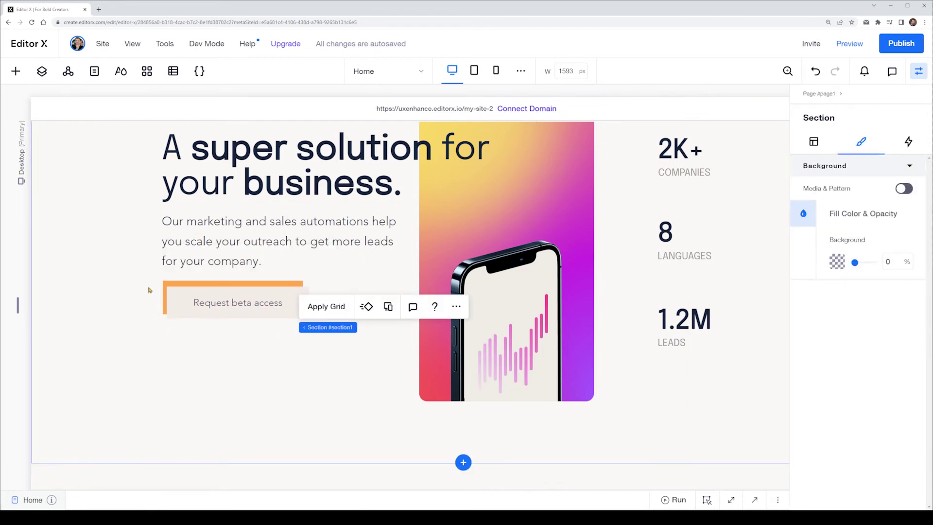
click(169, 282)
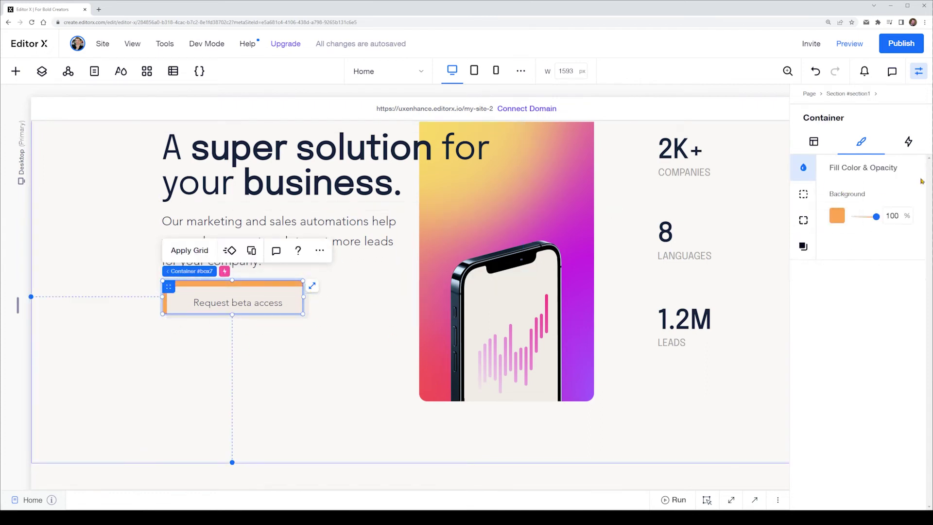
Step: Delete box7's existing custom hover interaction and add a new empty hover interaction
click(909, 143)
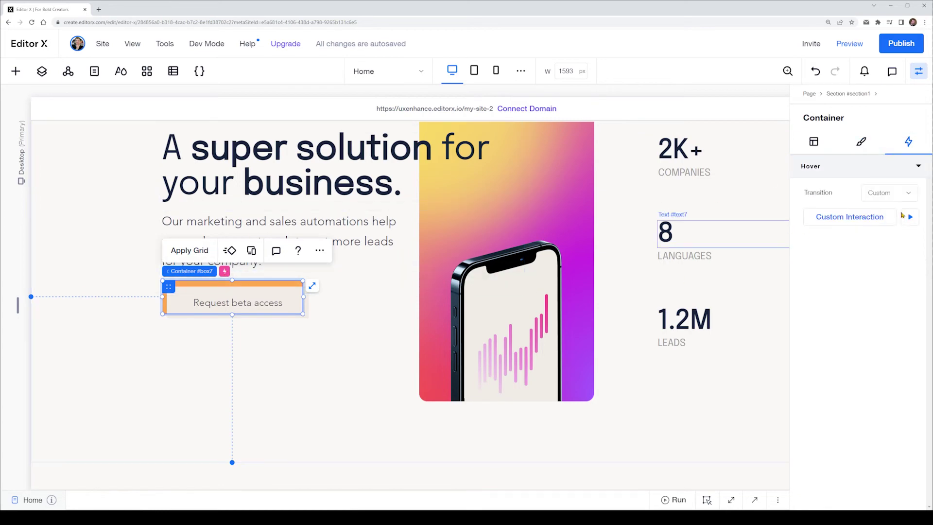
click(851, 217)
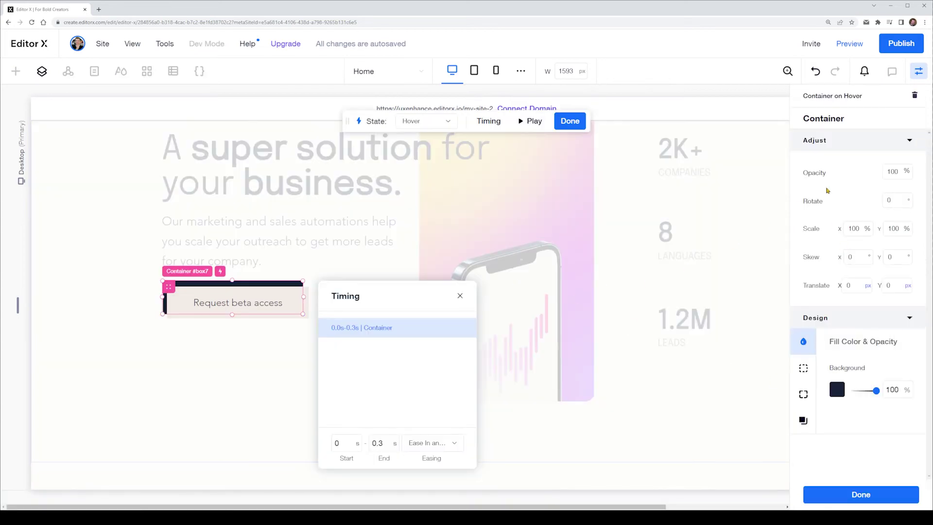
click(915, 96)
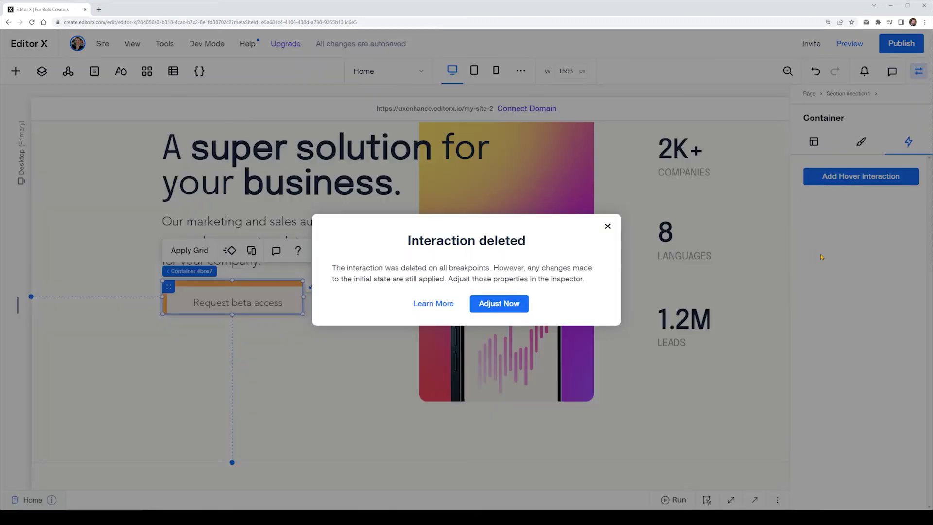
click(608, 227)
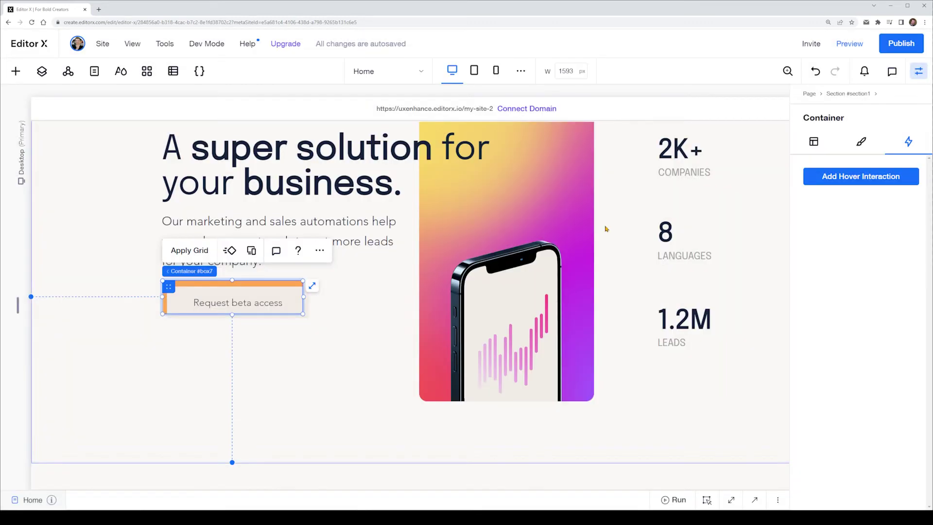
click(859, 180)
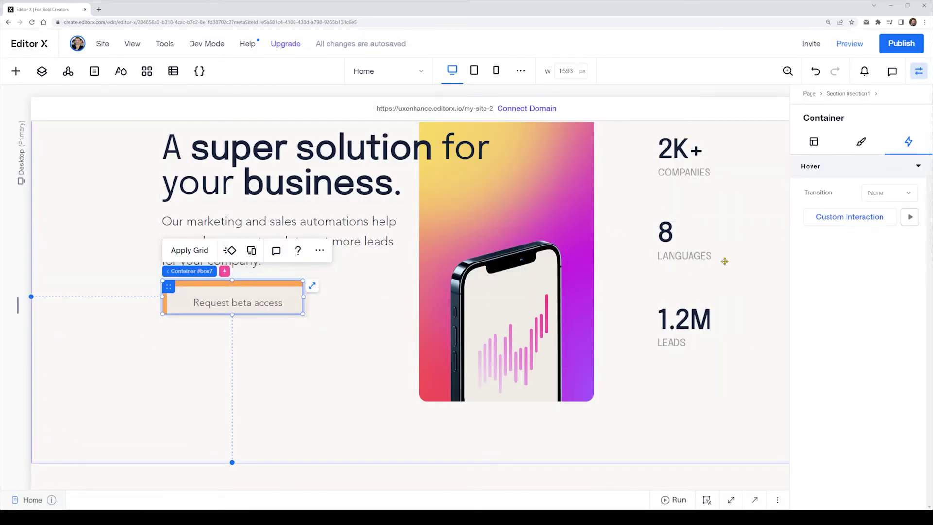
Step: Select the button in the hover state, trying a 180° rotation before resetting it to 0
click(837, 217)
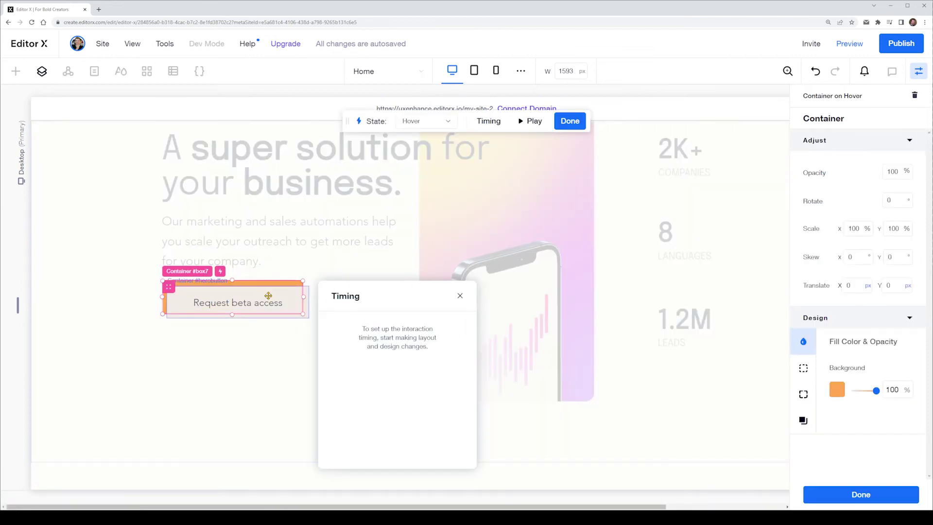
click(305, 297)
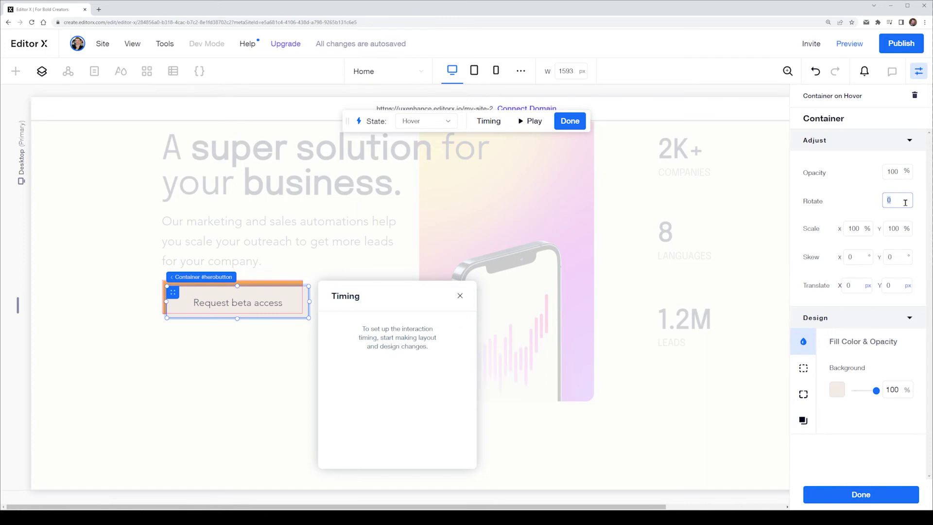
key(Return)
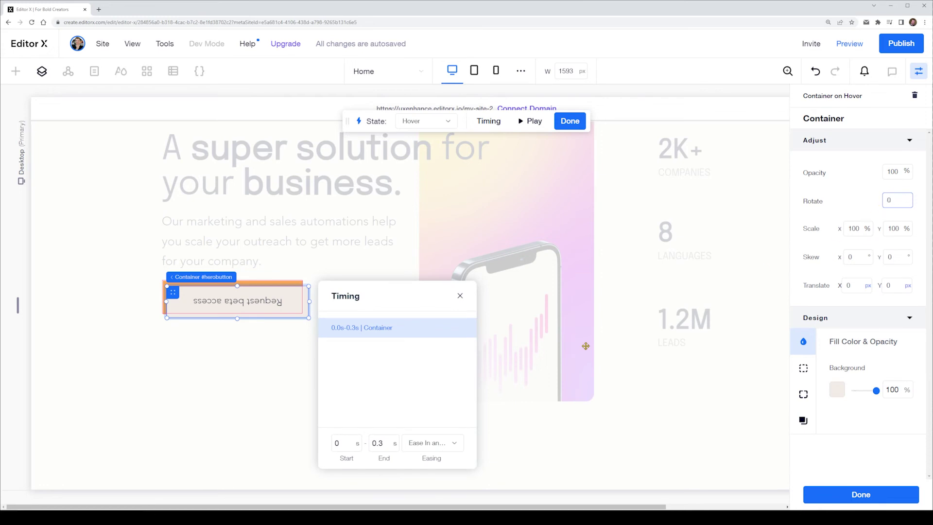
key(Return)
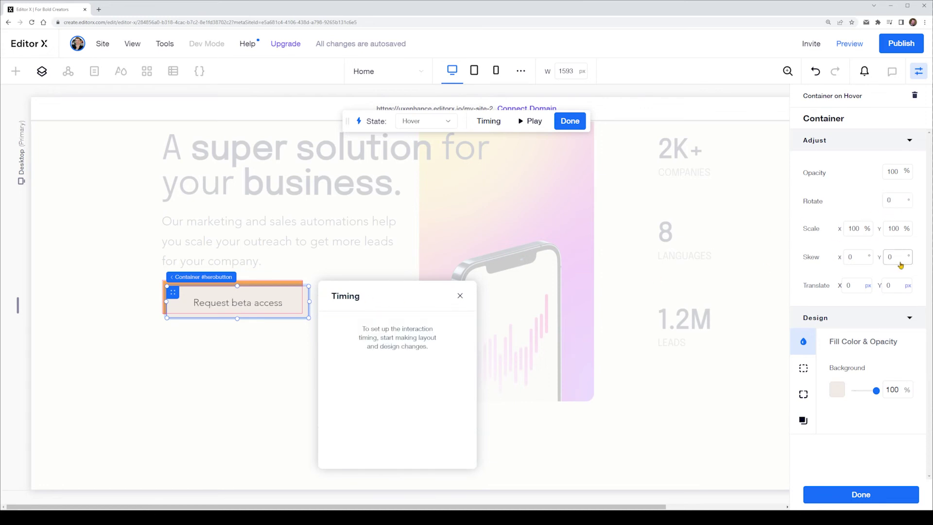
click(860, 255)
Step: Set the button's hover translate to X -15 px and Y -14 px
click(854, 286)
key(Return)
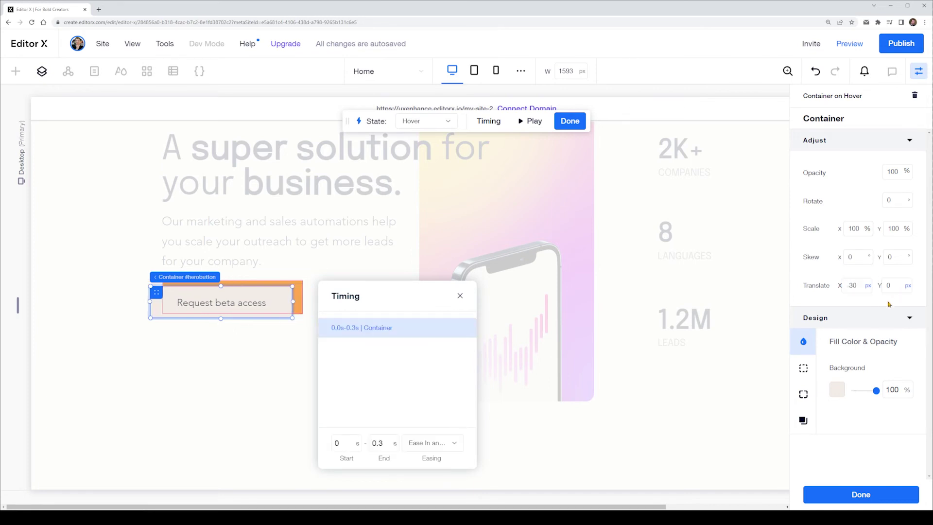
click(893, 286)
text(-30)
key(Return)
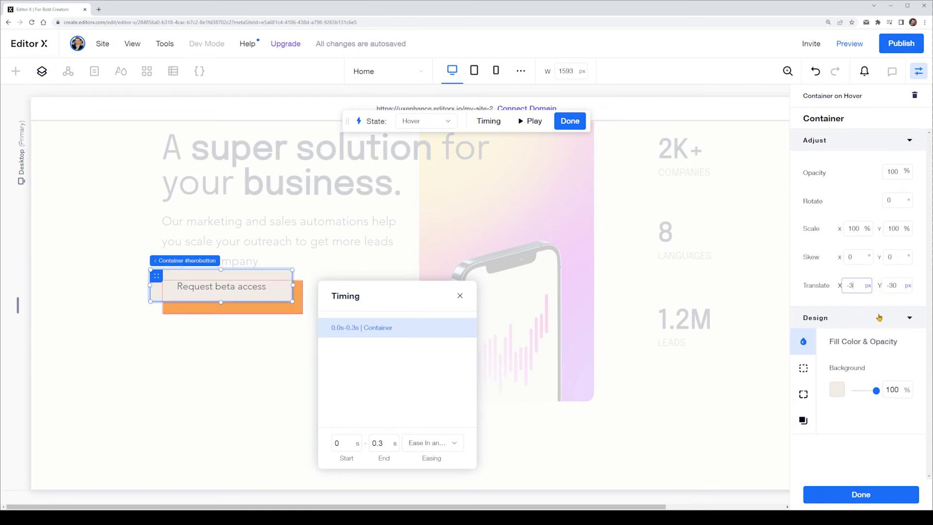
key(BackSpace)
text(15)
key(Return)
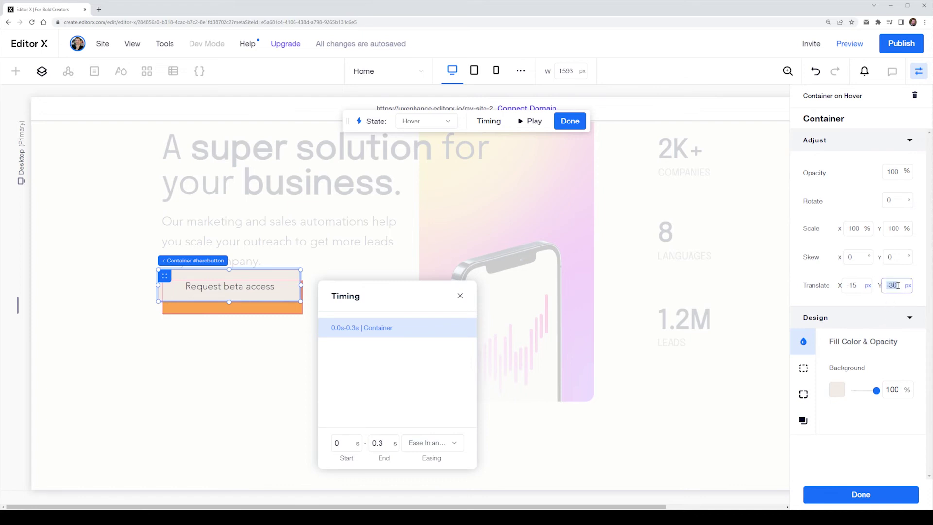
key(Return)
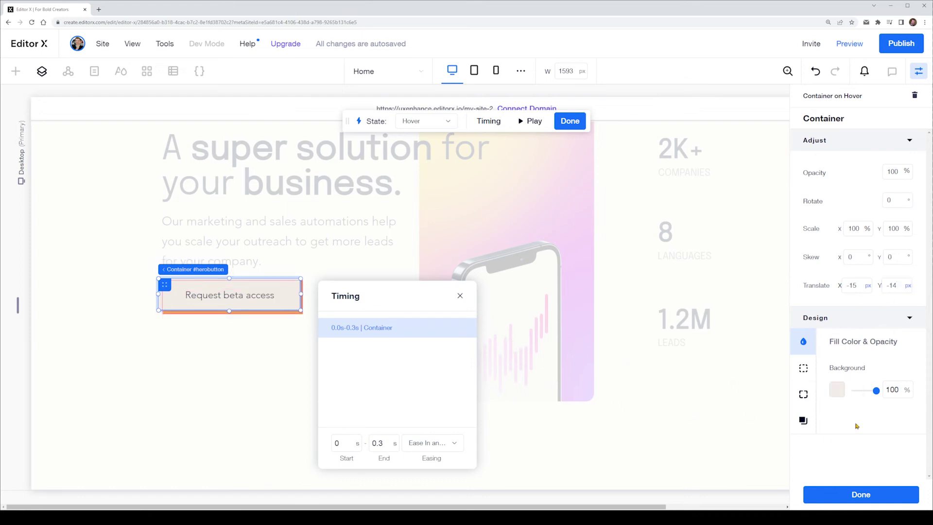
Step: Finish hover editing, preview the button's up-left slide, then reselect the button container
click(859, 497)
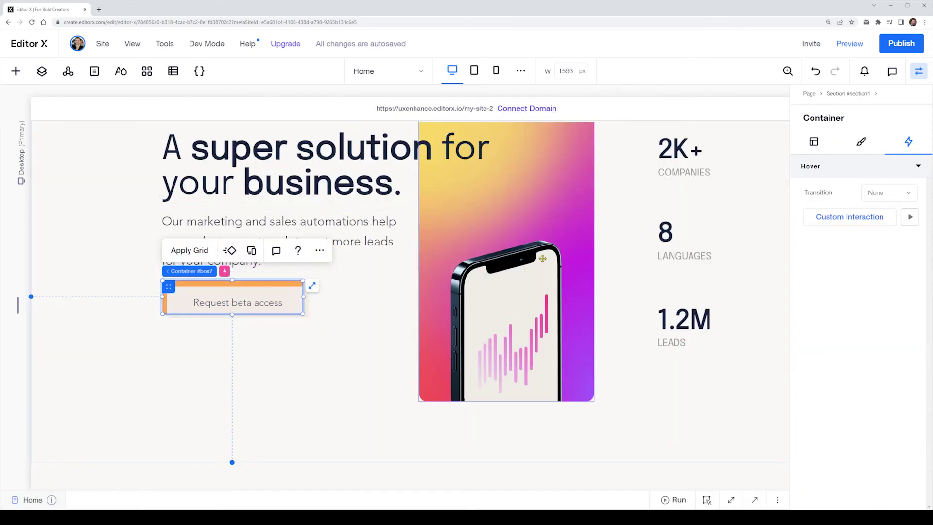
click(849, 43)
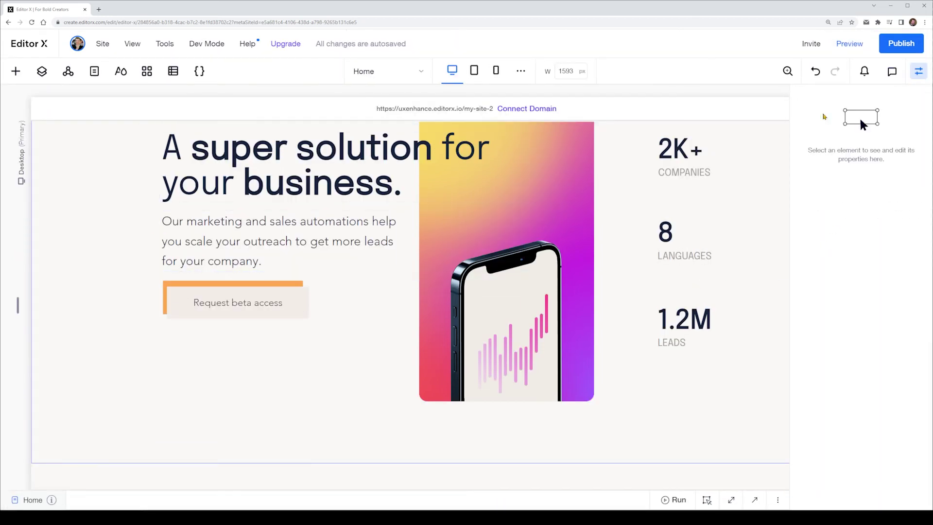
click(272, 302)
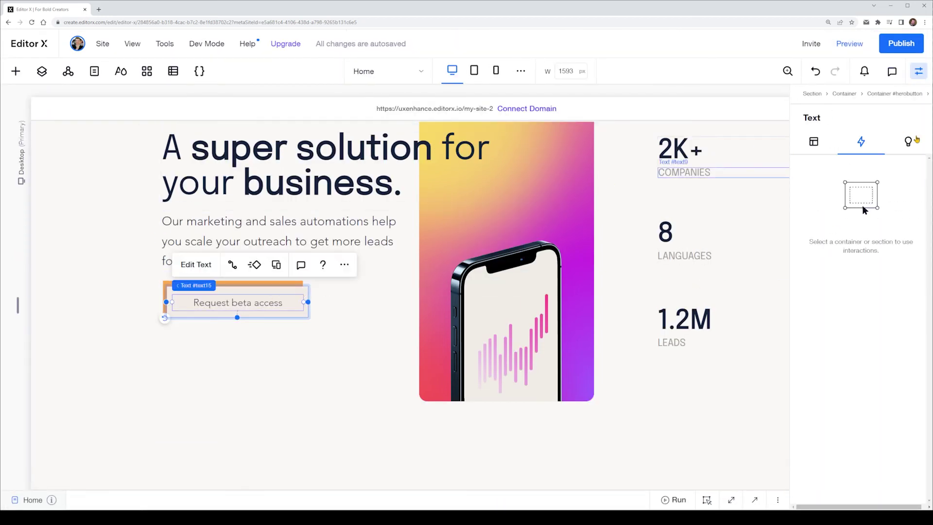
click(246, 364)
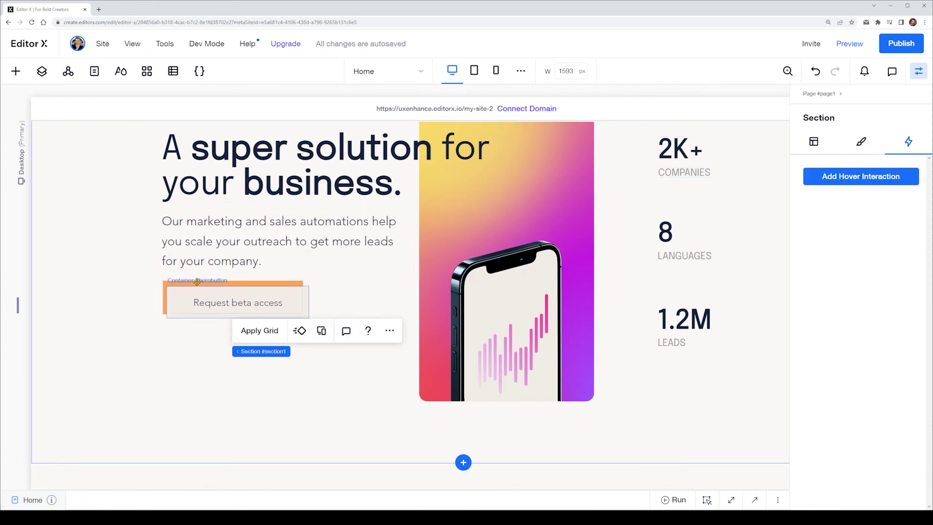
click(169, 290)
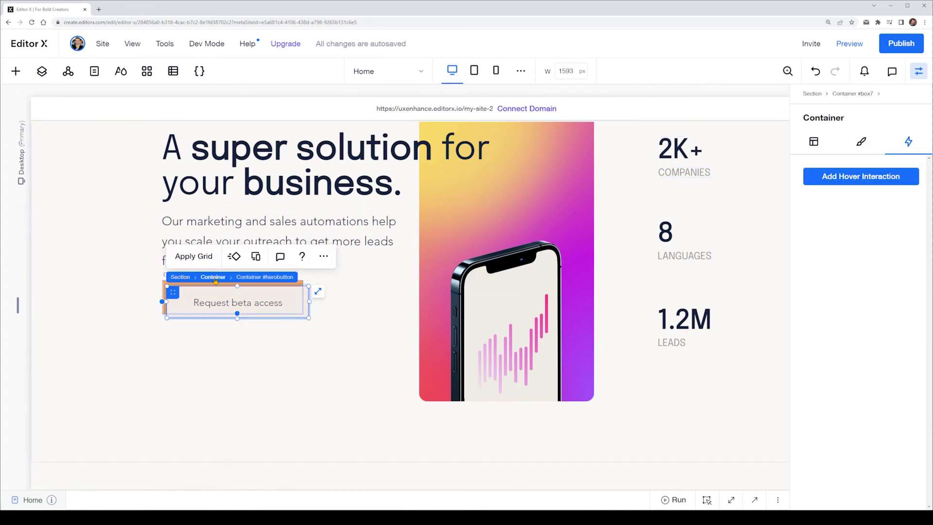
Step: Make the button text bold, 0.08 letter-spaced and underlined in the hover state
click(848, 218)
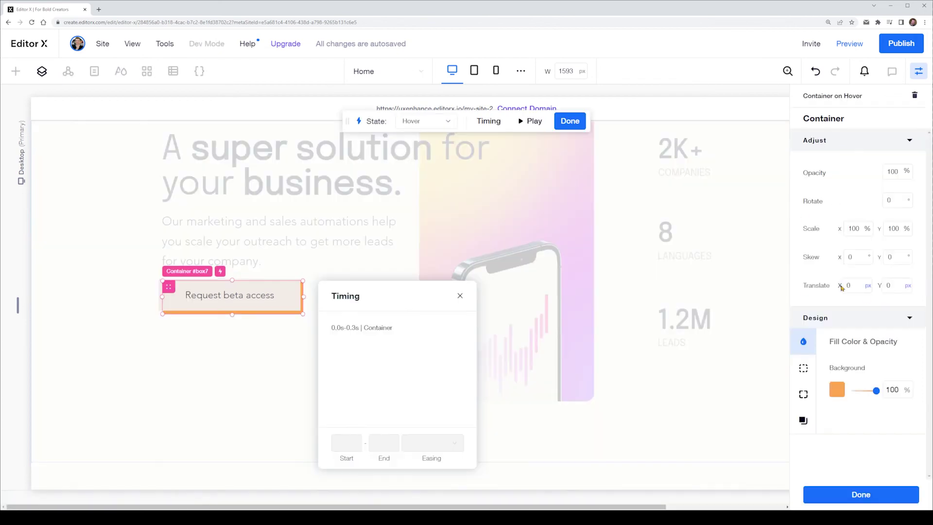
click(248, 295)
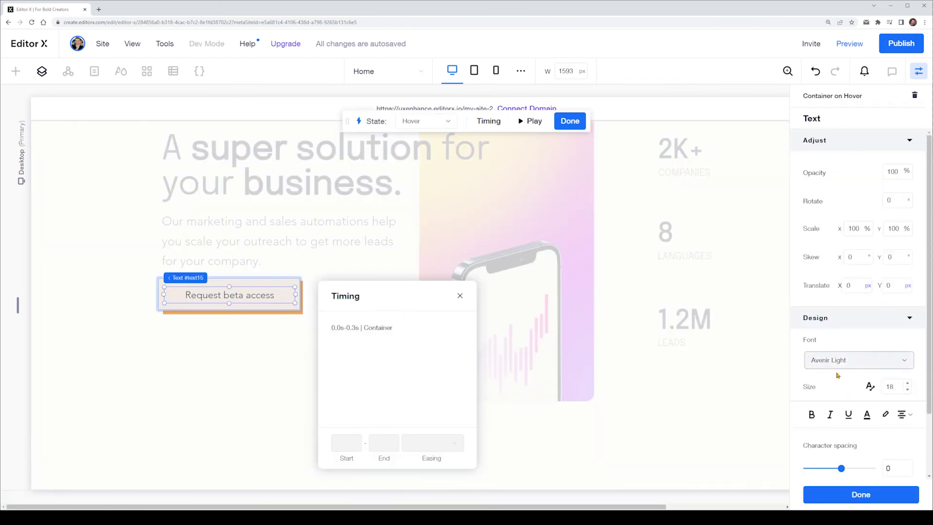
click(811, 415)
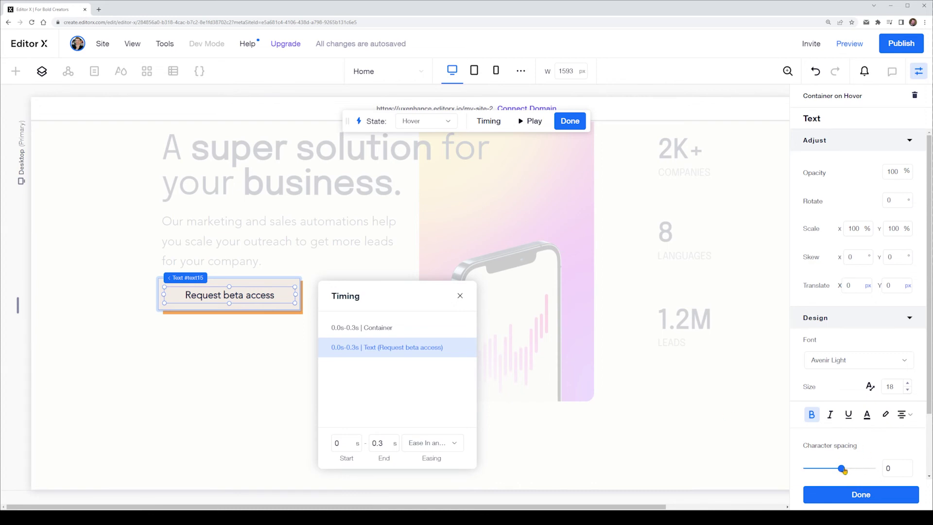
drag(844, 471, 845, 470)
click(868, 415)
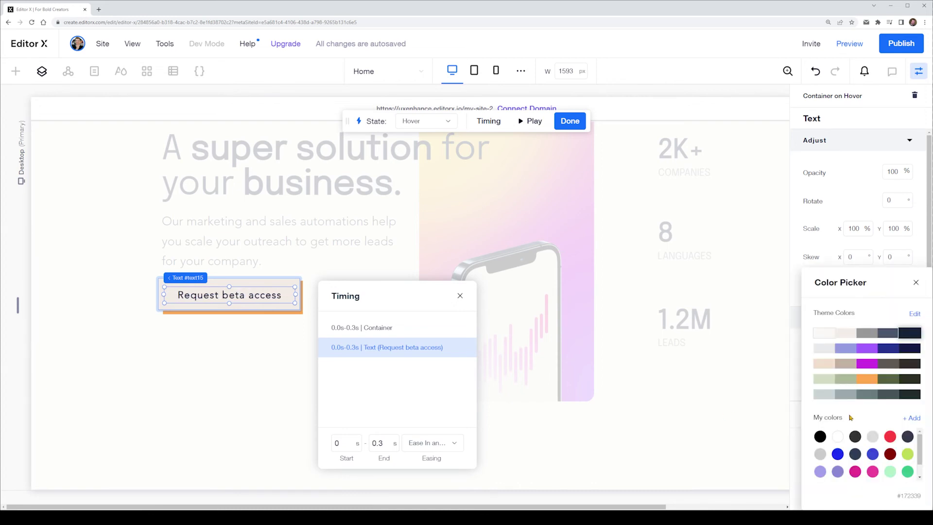
click(820, 437)
click(883, 334)
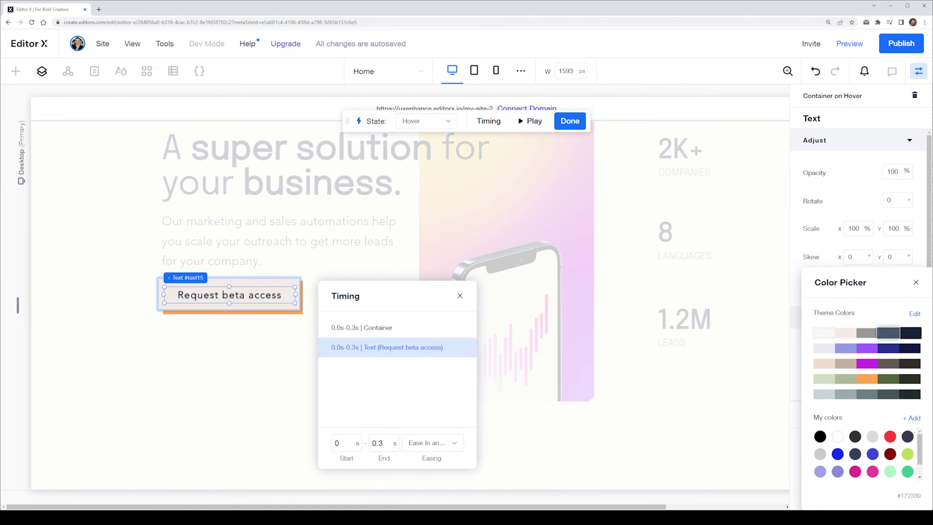
click(917, 282)
click(867, 416)
click(868, 394)
click(917, 282)
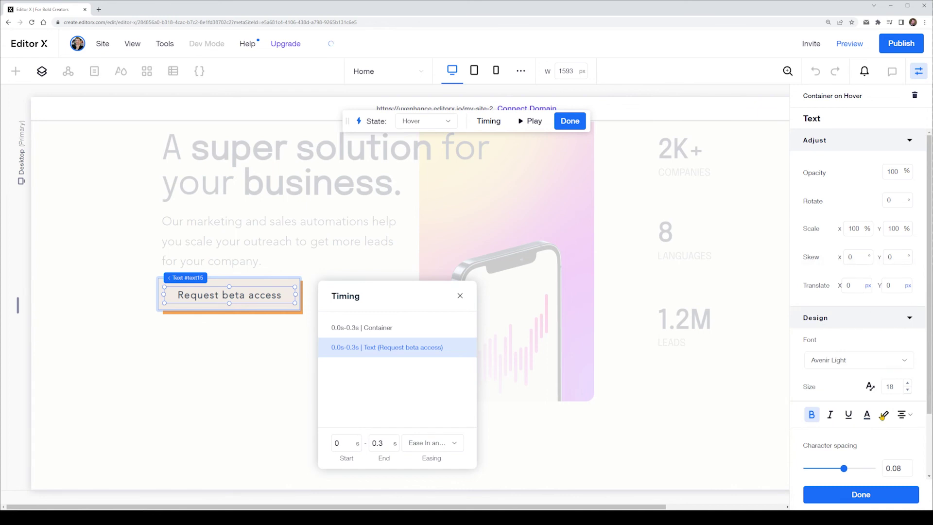
click(848, 416)
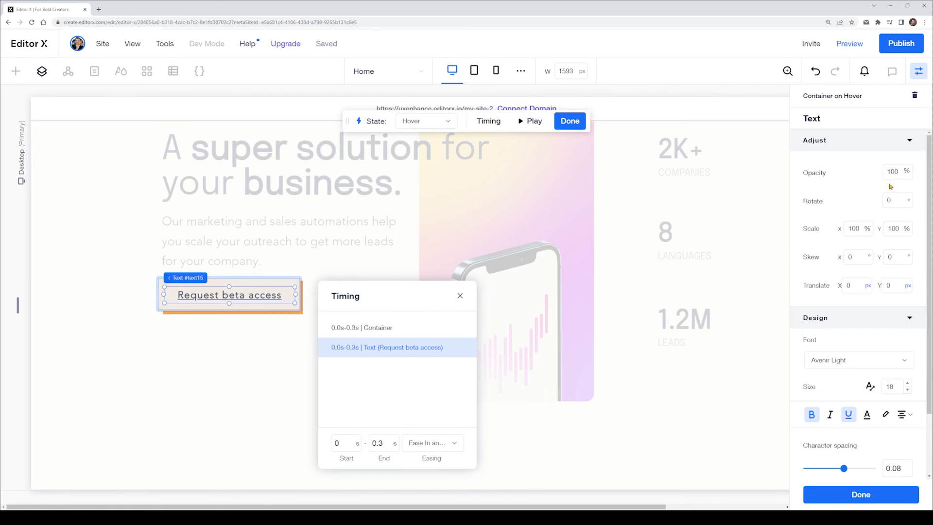
Step: Set the herobutton container's hover opacity to 95% and finish hover editing
click(286, 283)
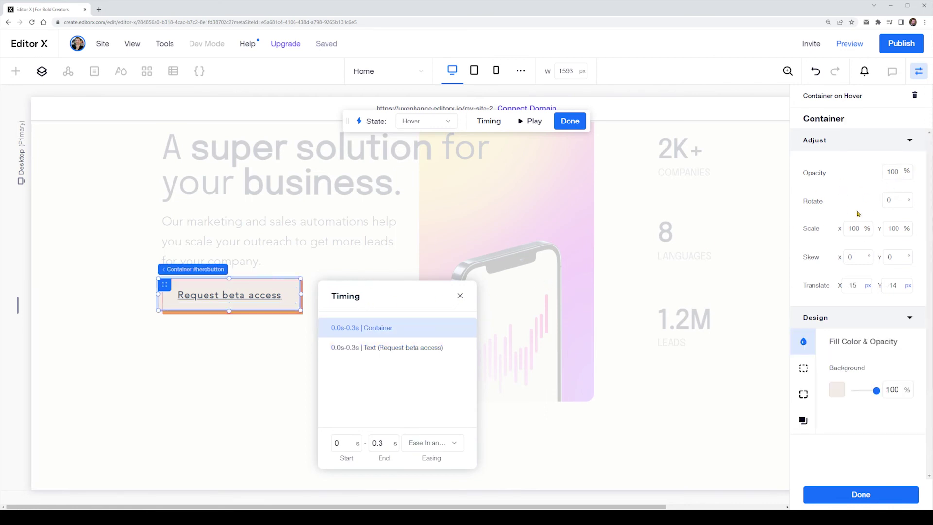
click(895, 173)
key(Return)
click(889, 172)
text(95)
key(Return)
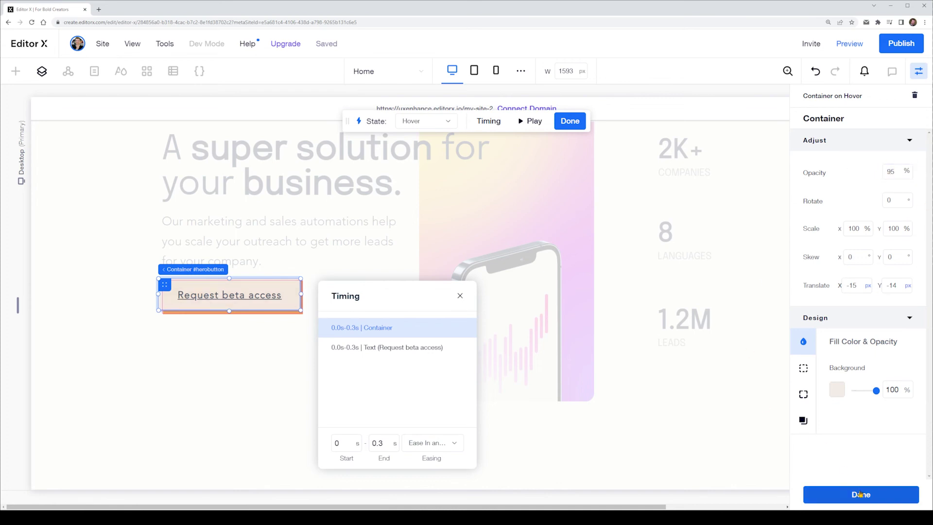
click(861, 494)
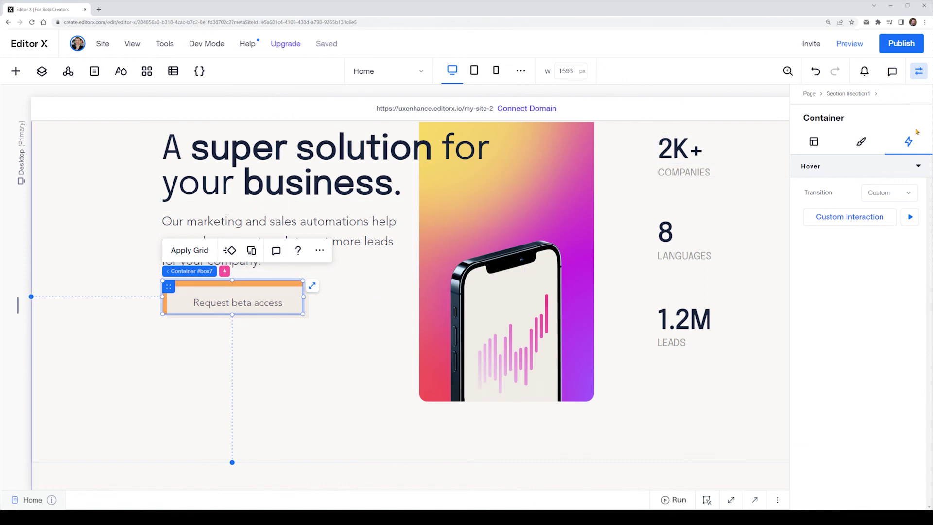
click(850, 44)
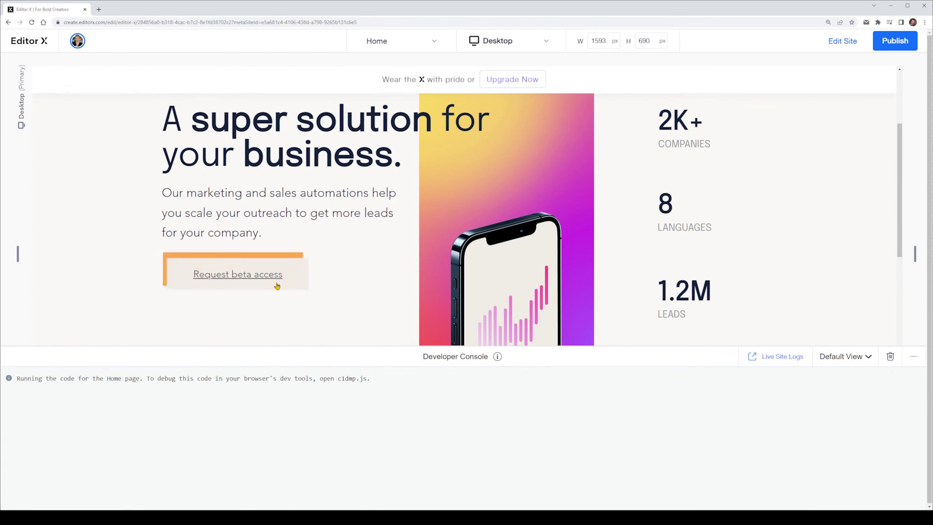
click(843, 41)
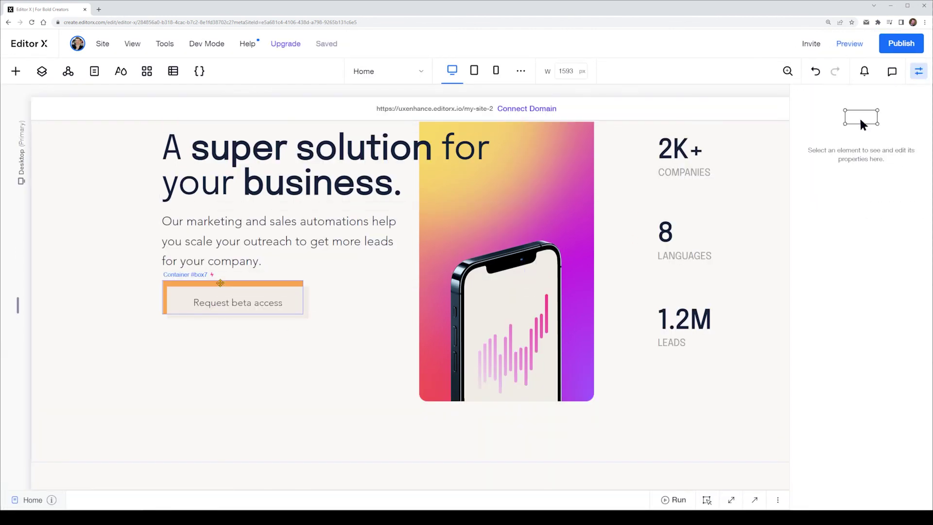
click(222, 285)
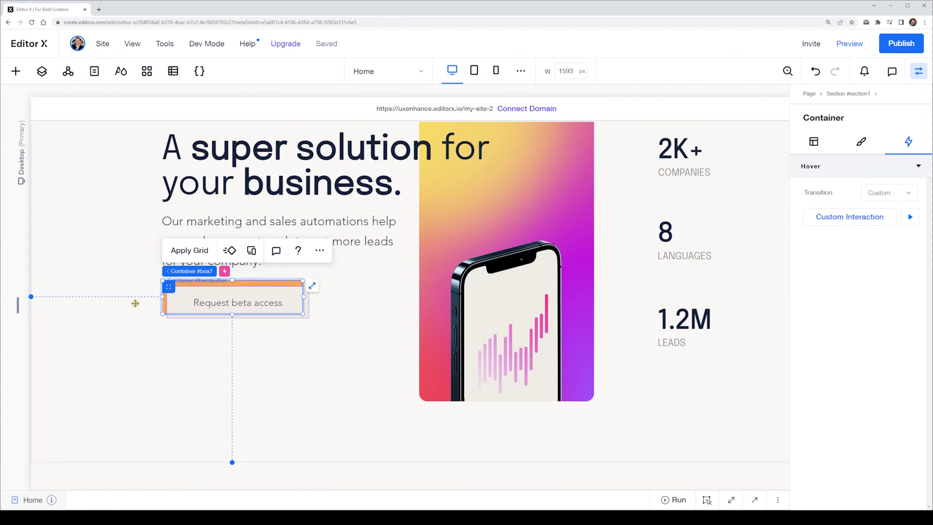
Step: Add a hover interaction to the hero section filling its background with beige theme colour at 100%
mouse_move(192, 277)
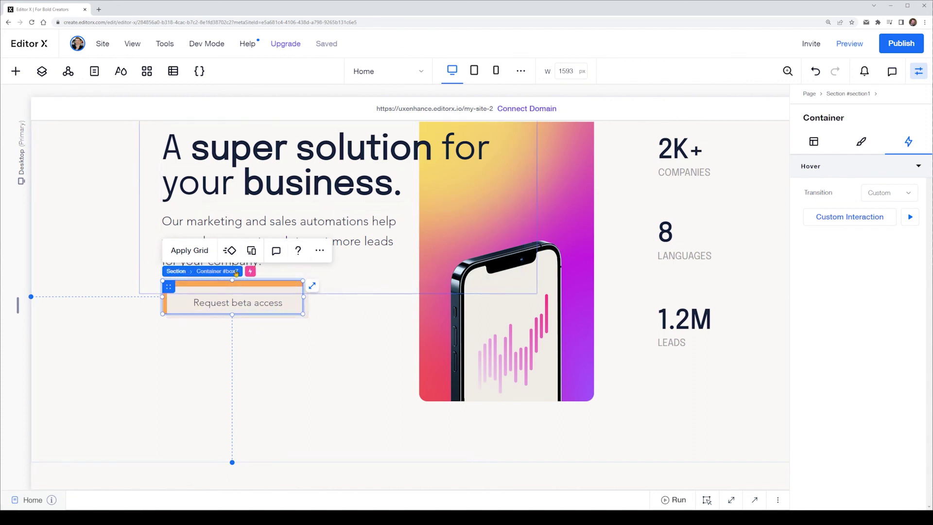
click(180, 273)
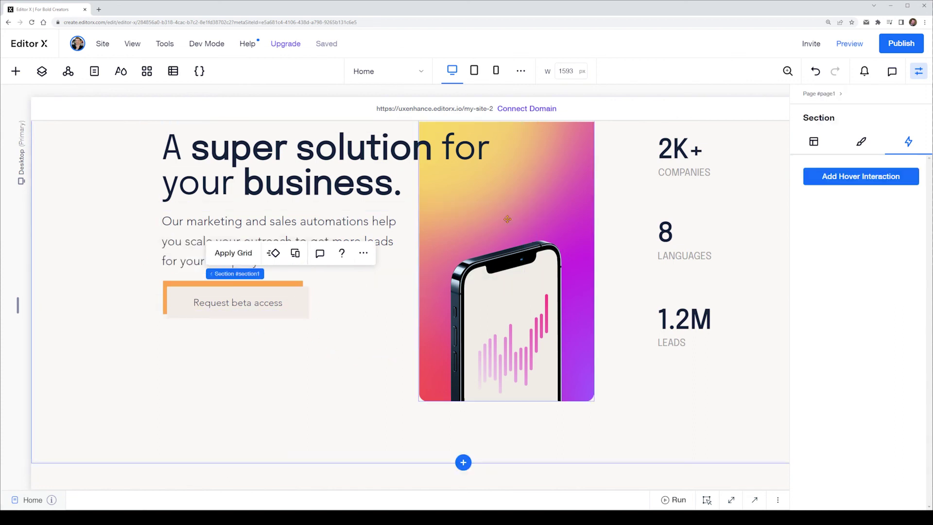
scroll(627, 291, up, 1)
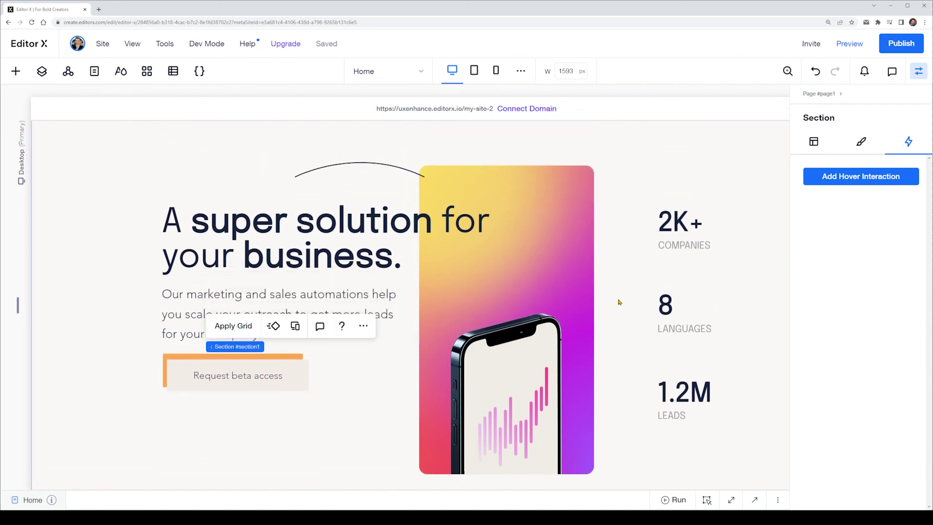
scroll(350, 168, up, 3)
scroll(438, 292, down, 2)
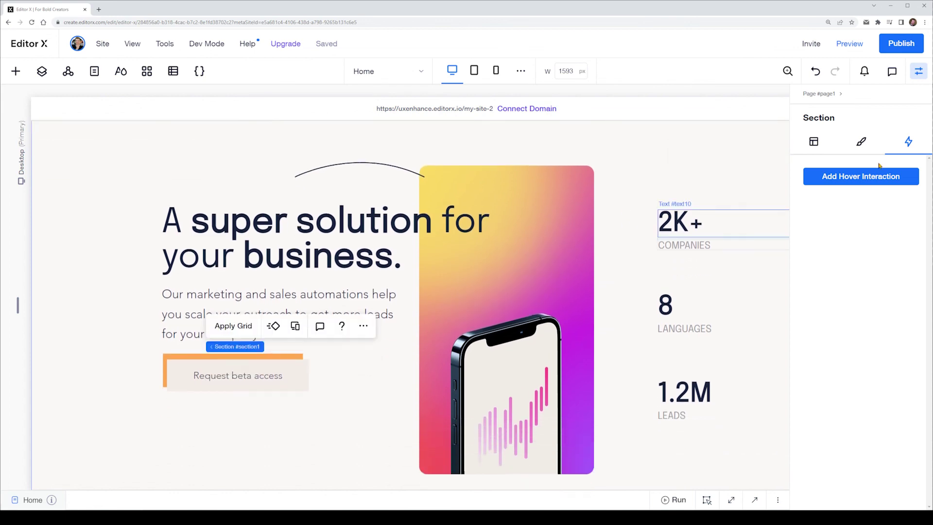
click(882, 177)
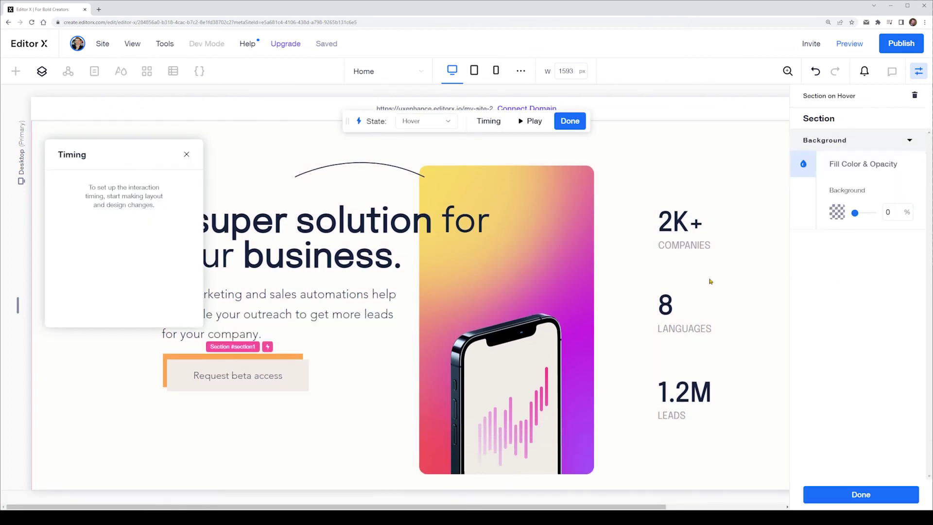
click(837, 213)
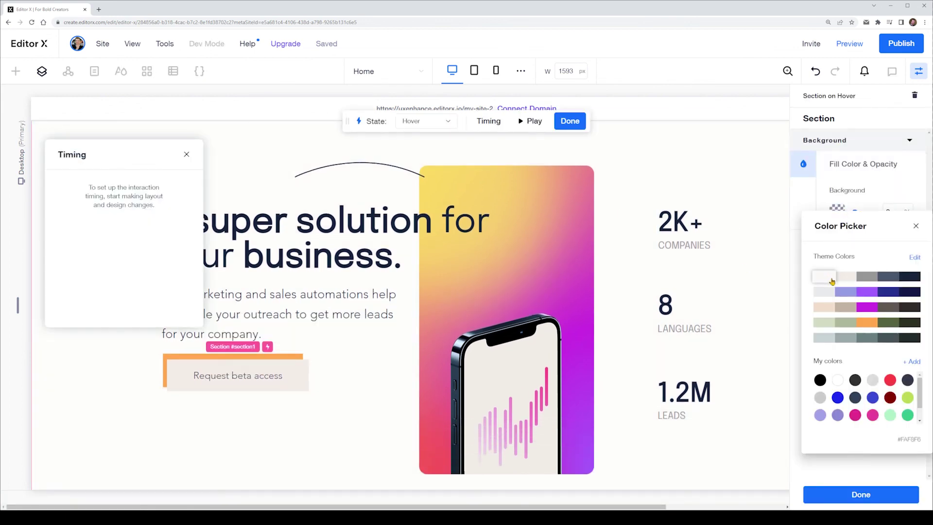
click(834, 278)
click(844, 278)
click(915, 226)
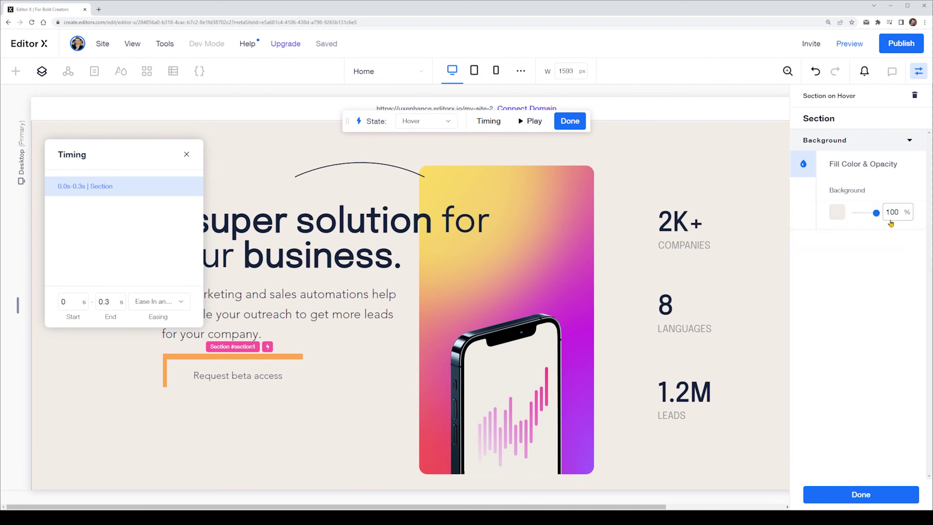
click(861, 494)
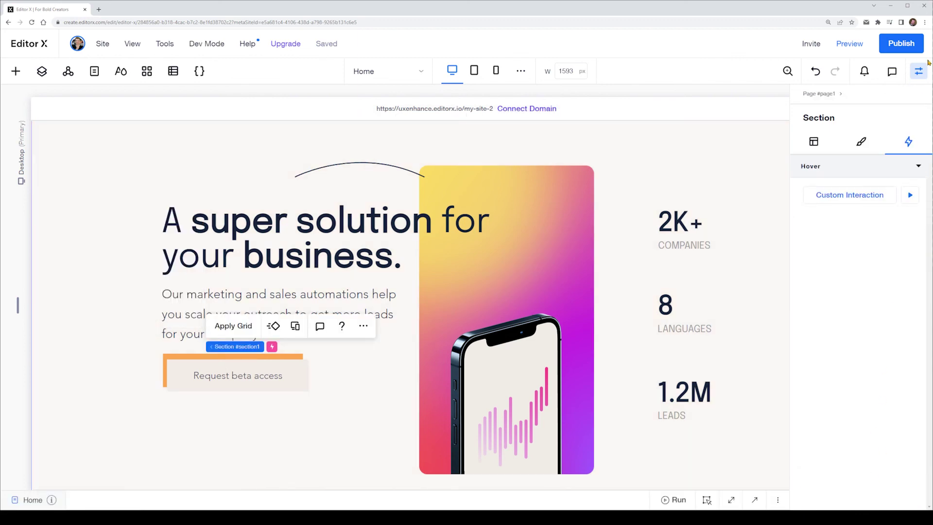
Step: Preview the site to test the button hover and the hero section's beige hover fill, then return to the editor
click(850, 43)
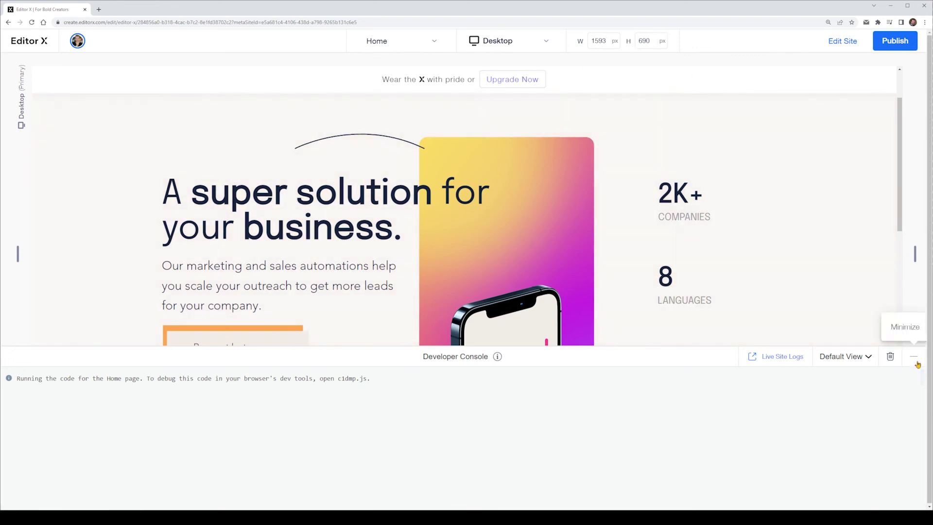
click(913, 356)
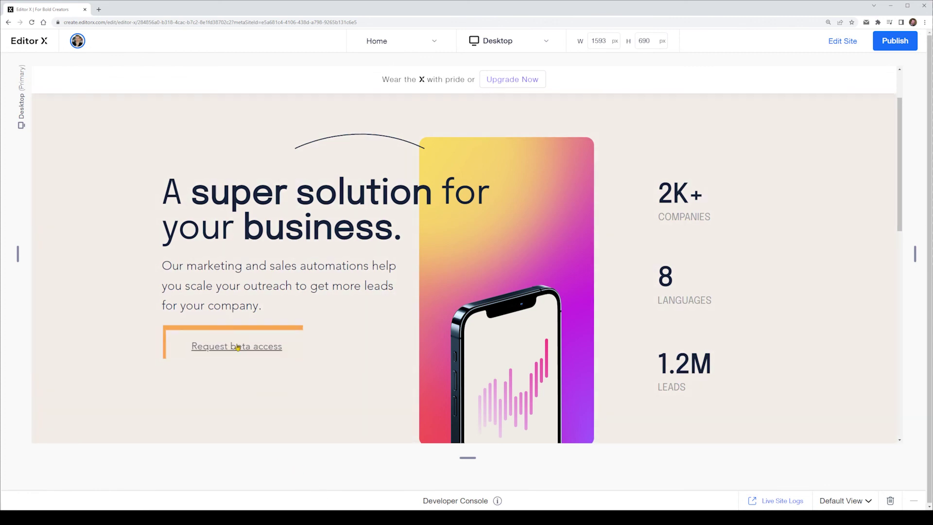
click(846, 42)
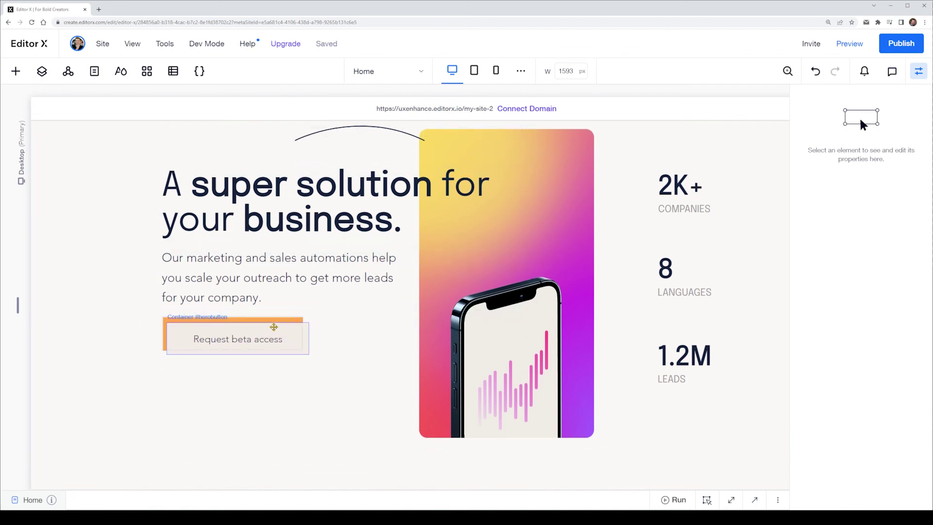